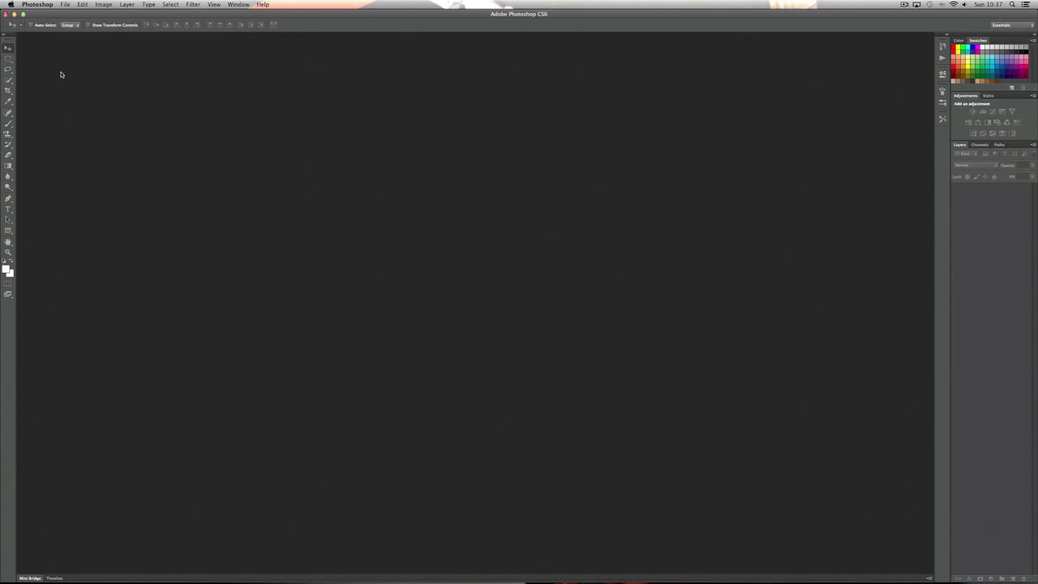
- Select the Rectangular Marquee and review its other marquee selection shapes
left_click(9, 61)
right_click(9, 61)
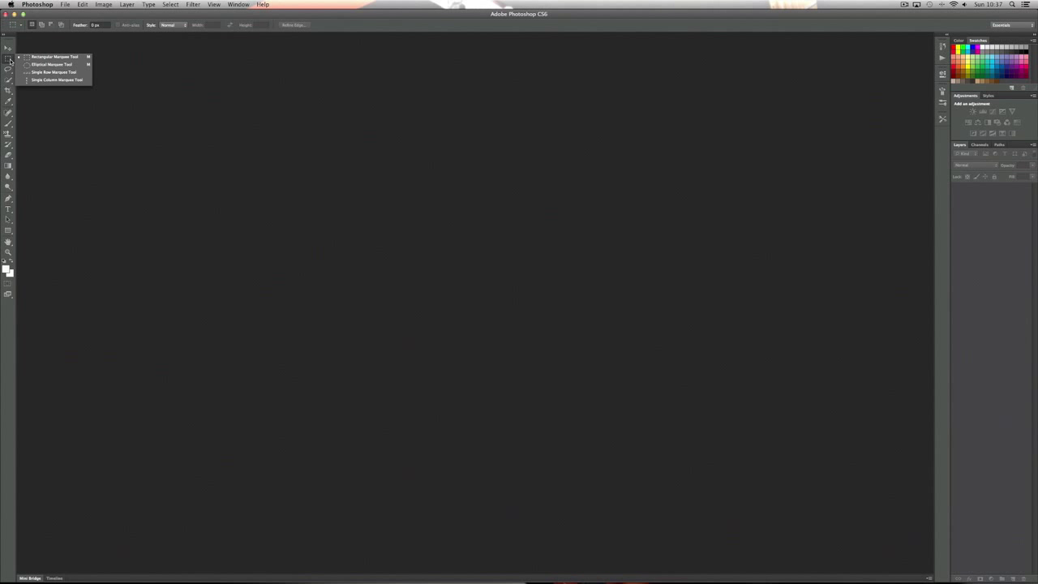
left_click(10, 61)
right_click(10, 61)
left_click(8, 61)
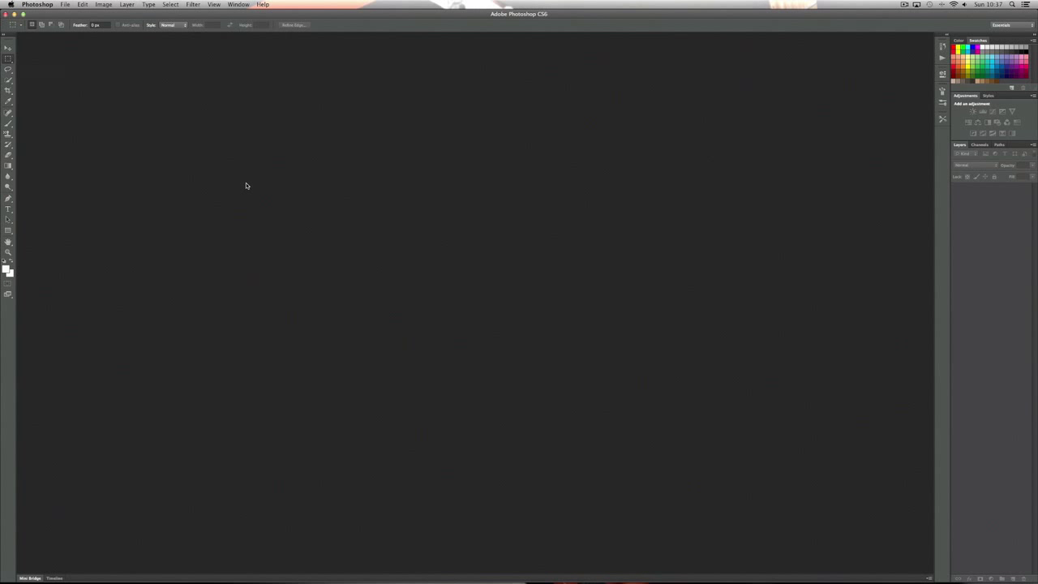
- Switch to the freehand Lasso Tool and review the lasso variants again
left_click(9, 72)
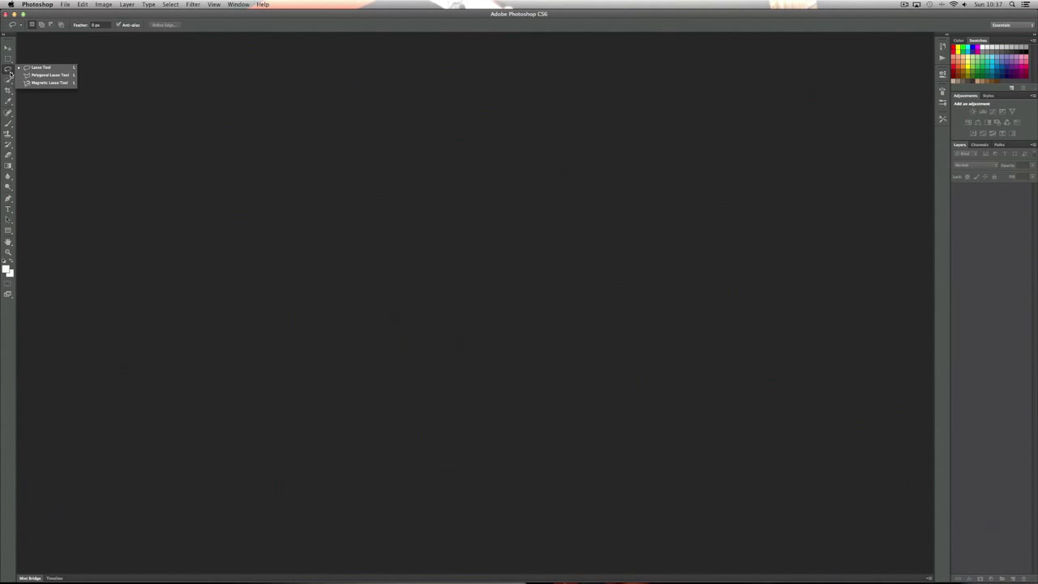
left_click(37, 72)
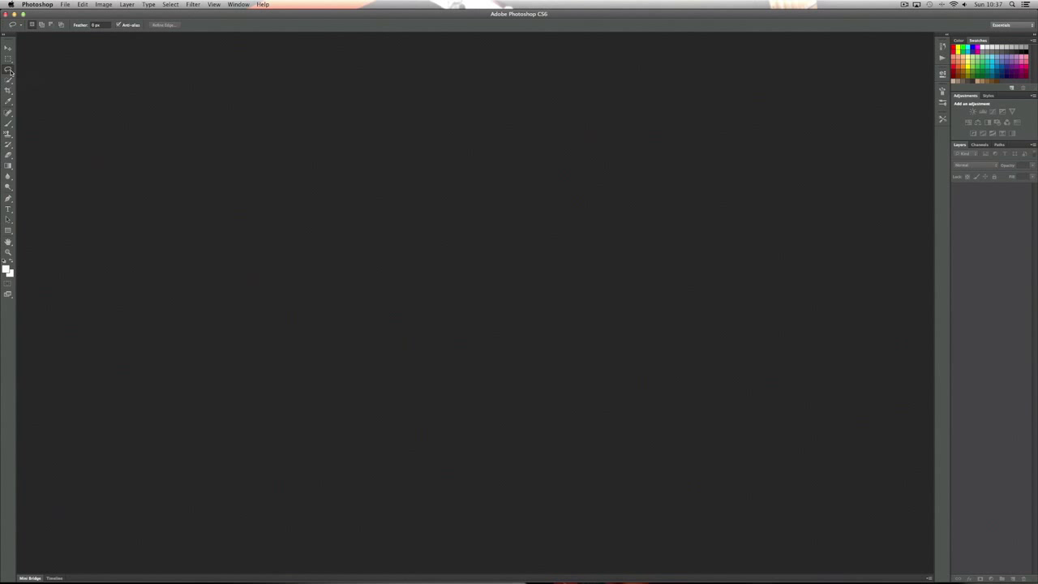
left_click(8, 70)
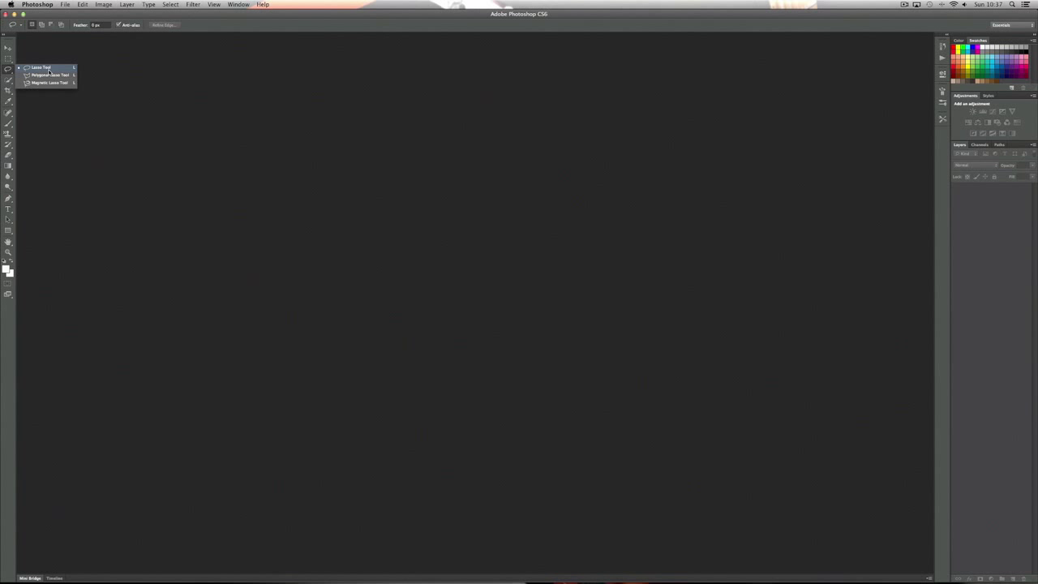
- Select Quick Selection and review its Quick Selection and Magic Wand choices
left_click(7, 74)
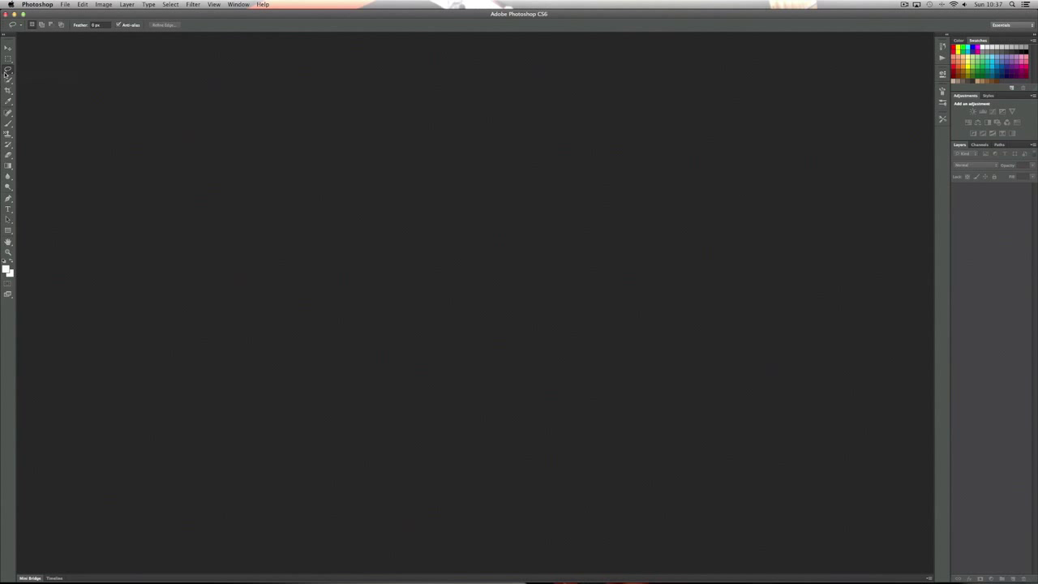
left_click(8, 80)
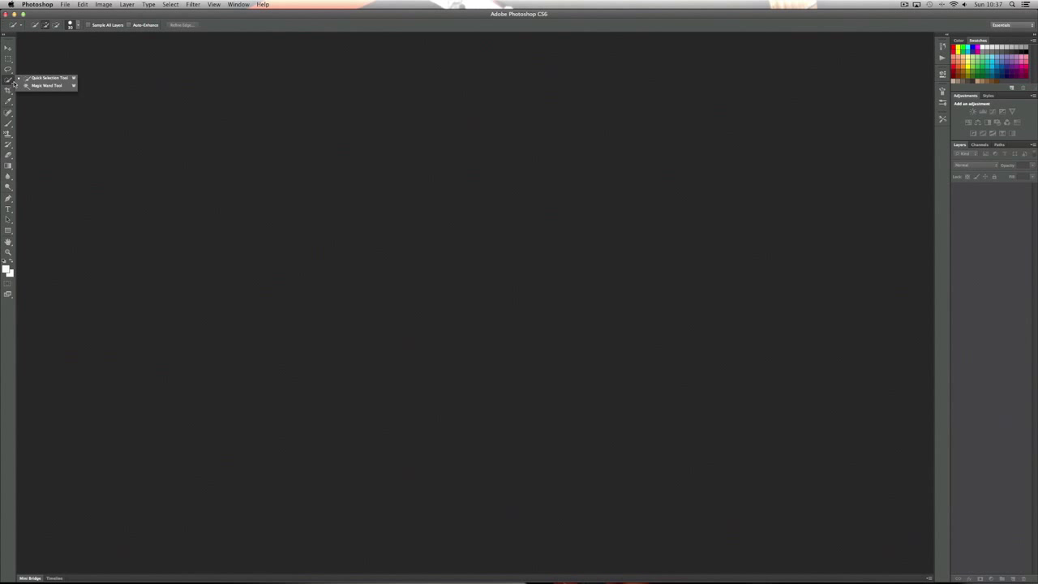
left_click(25, 79)
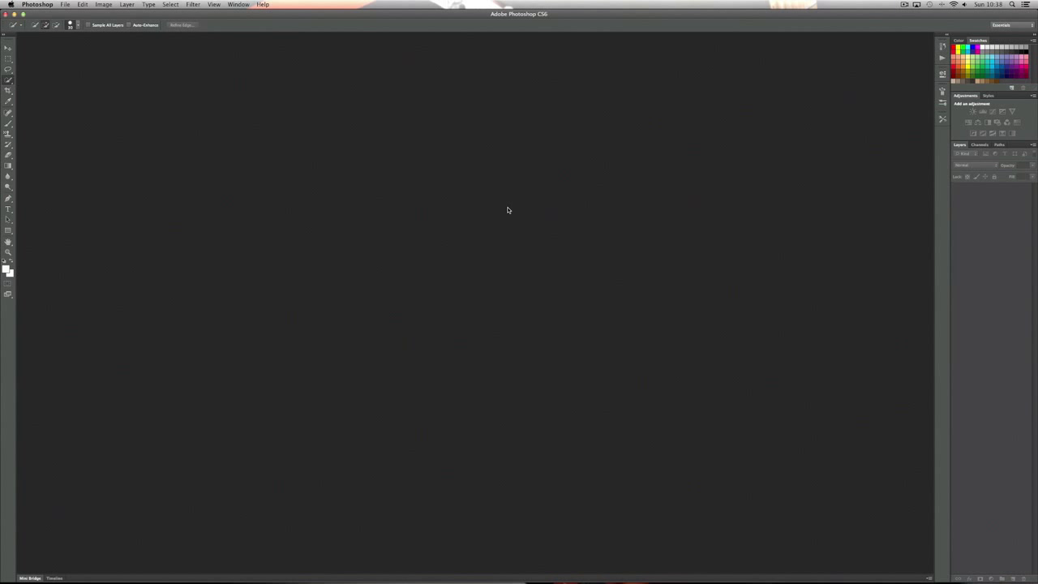
left_click(12, 82)
- Choose the Perspective Crop Tool from the crop tool variants
left_click(7, 90)
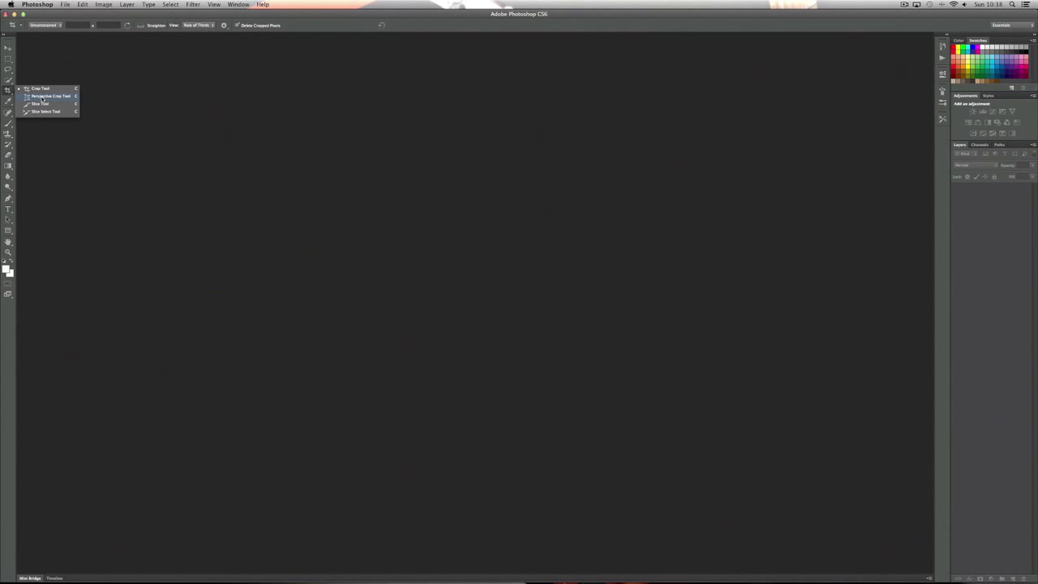
left_click(43, 97)
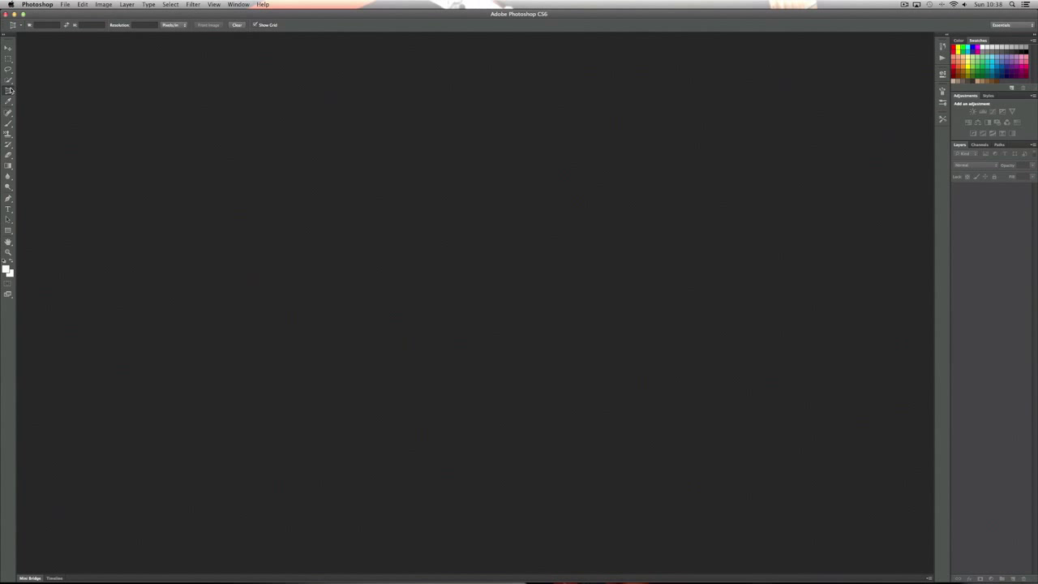
left_click(12, 90)
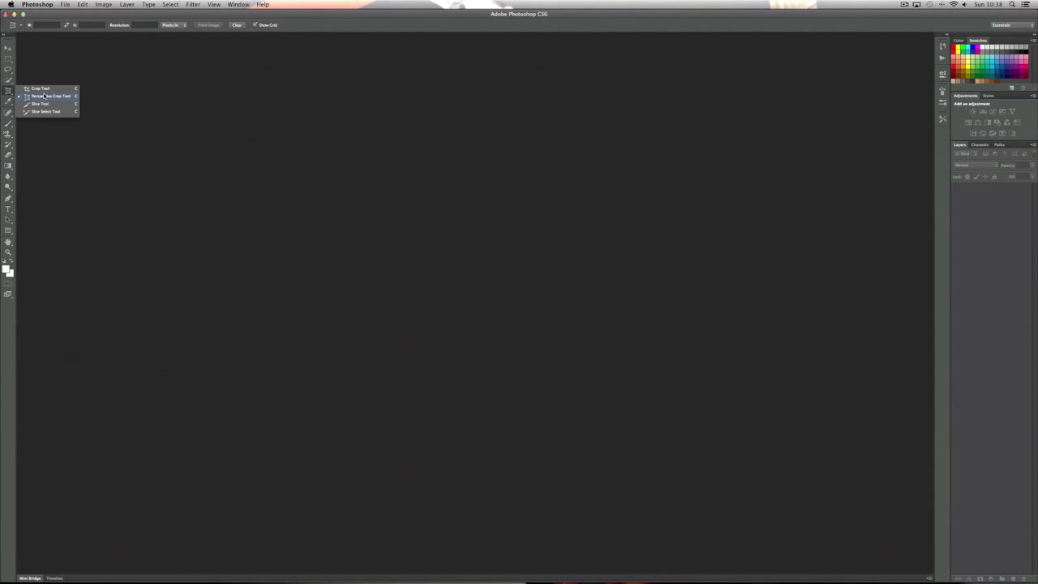
left_click(43, 96)
left_click(10, 91)
left_click(10, 95)
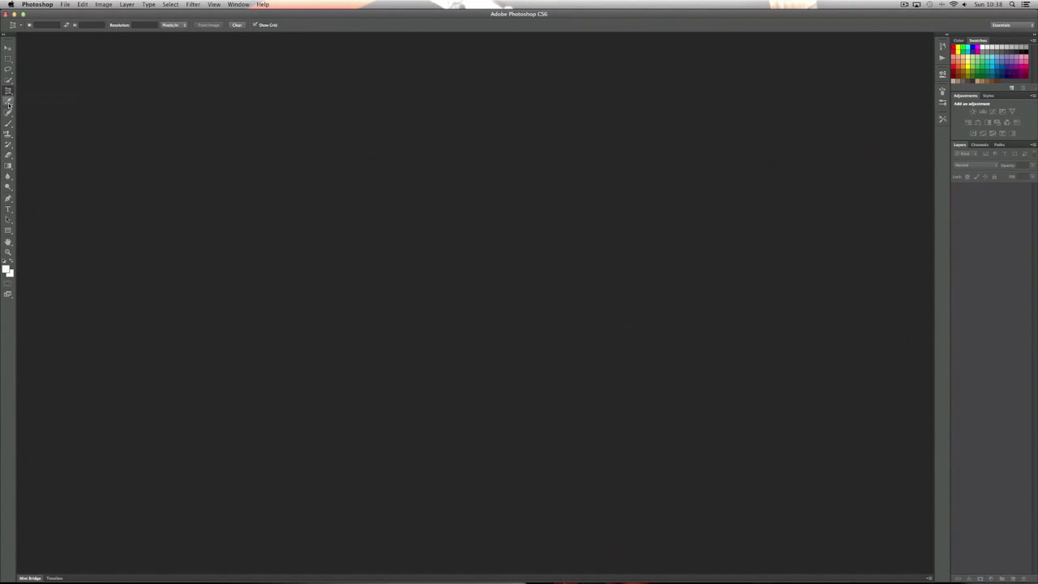
- Try the Note tool, return to the Eyedropper, then pick the Spot Healing Brush
left_click(9, 102)
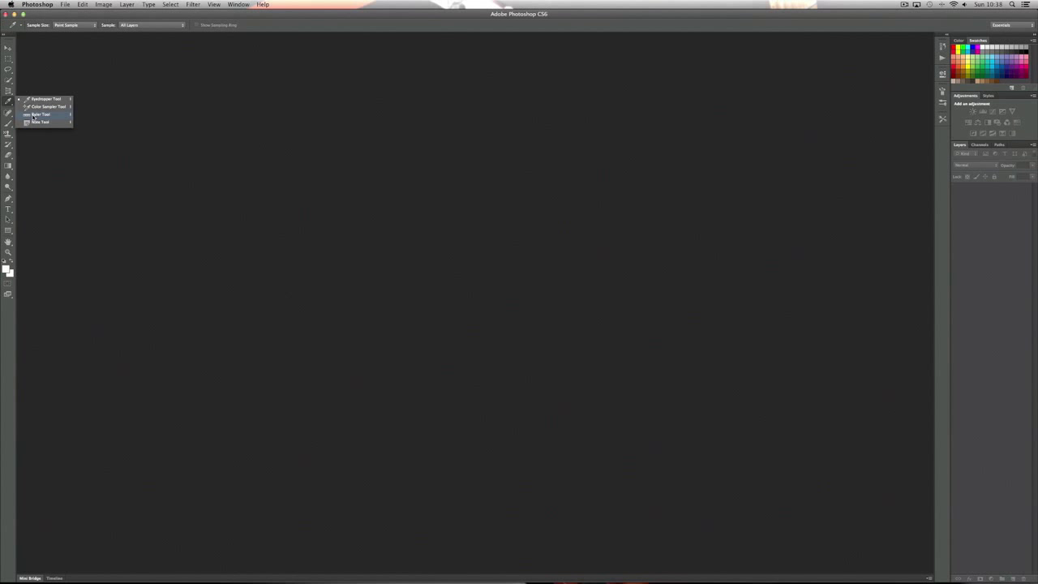
left_click(38, 123)
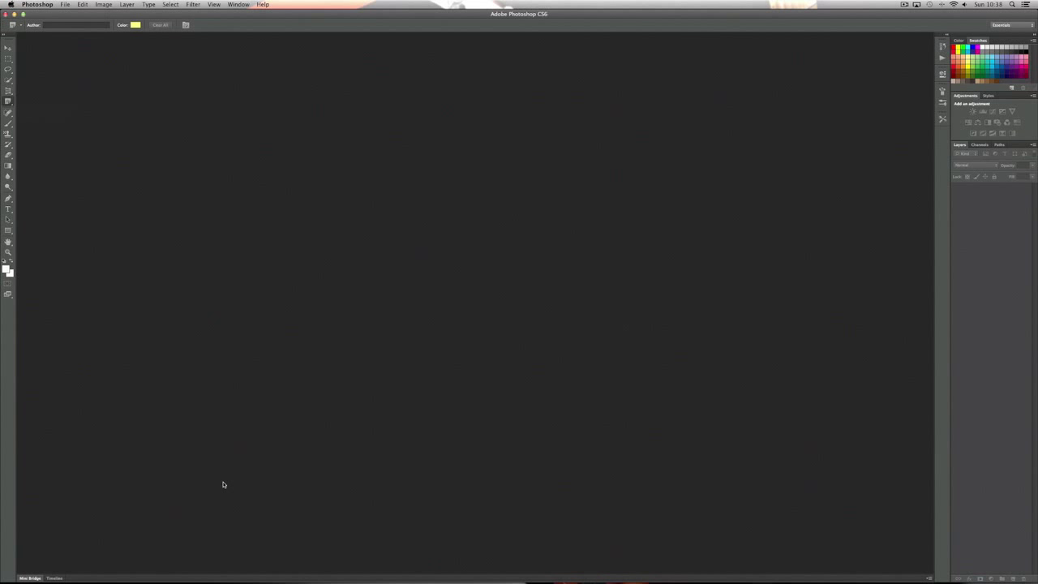
left_click(8, 101)
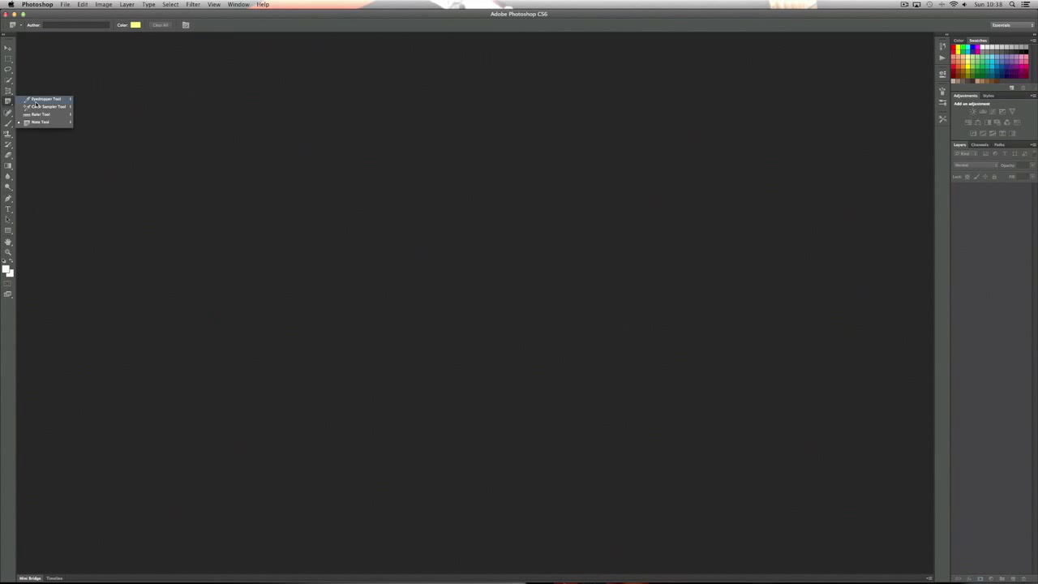
left_click(36, 102)
left_click(8, 113)
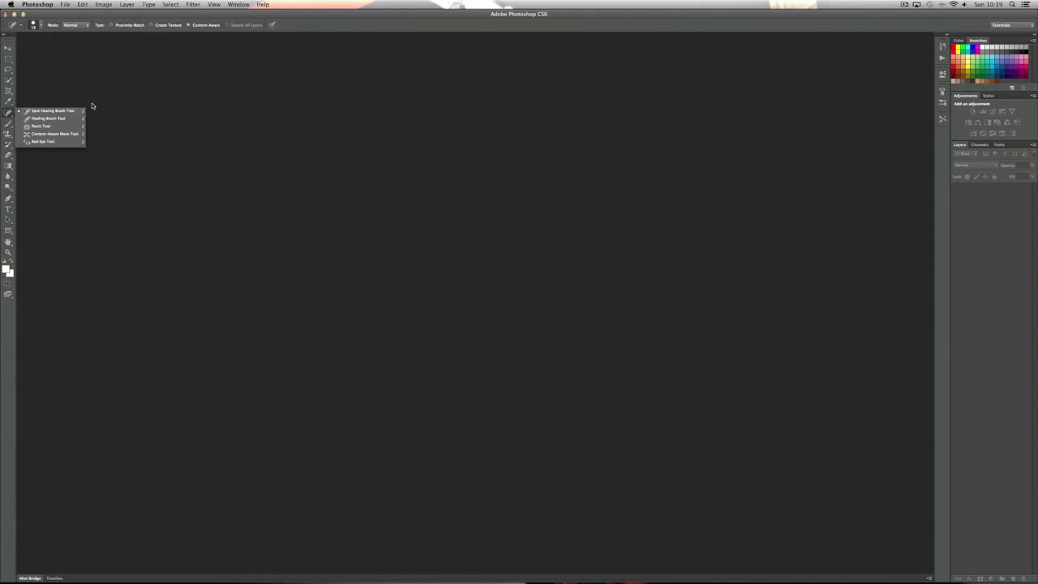
- Try the Healing Brush and Patch tool, then pick the Brush Tool to show its variants
left_click(41, 118)
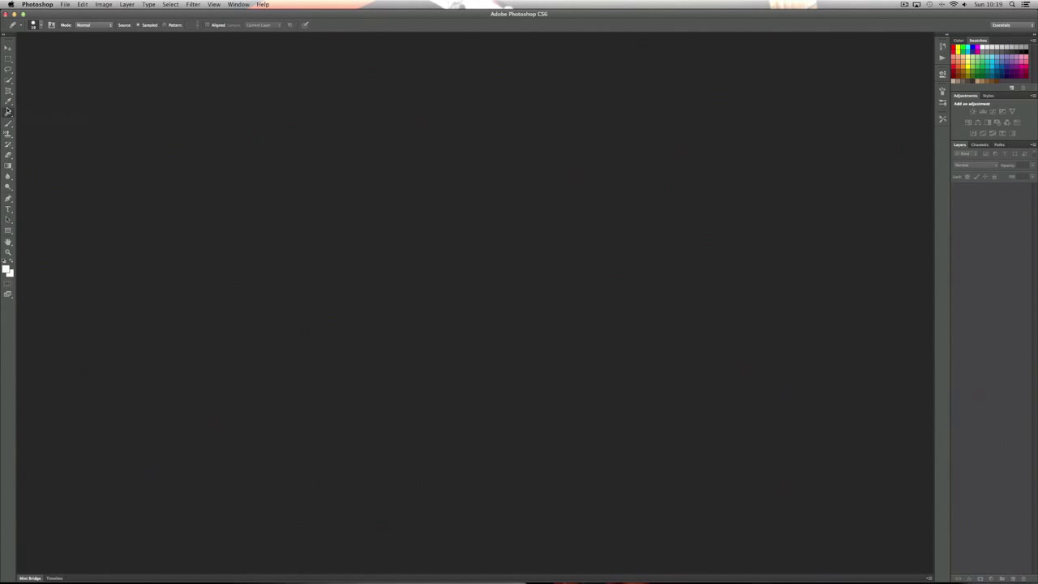
right_click(8, 114)
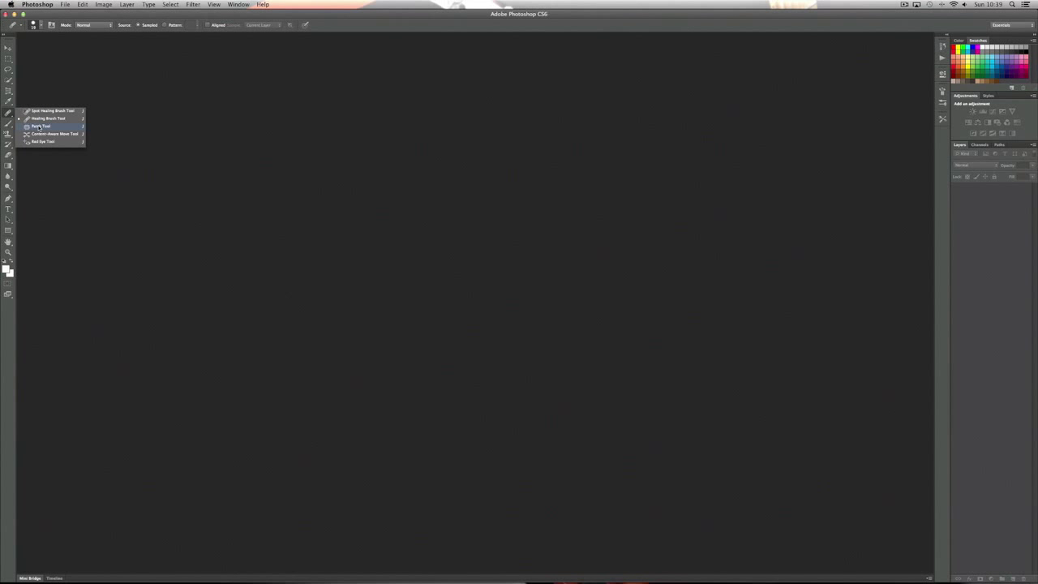
left_click(38, 127)
right_click(11, 115)
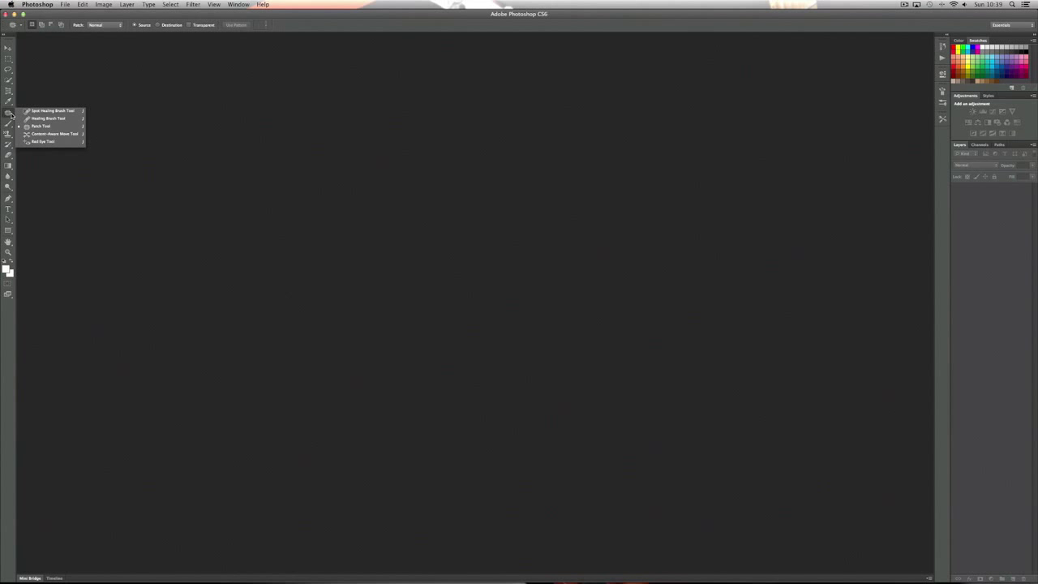
left_click(11, 114)
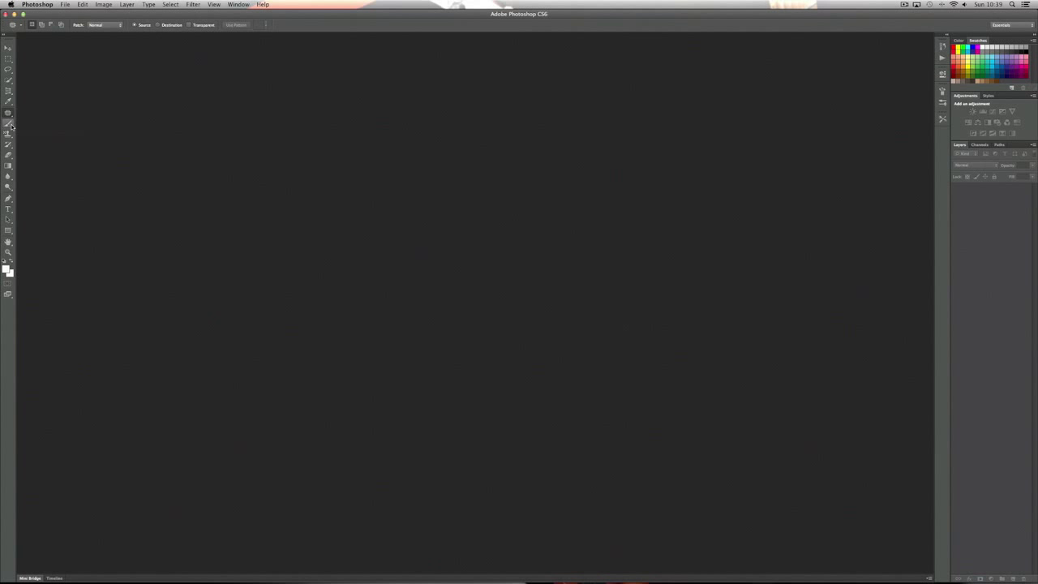
left_click(10, 124)
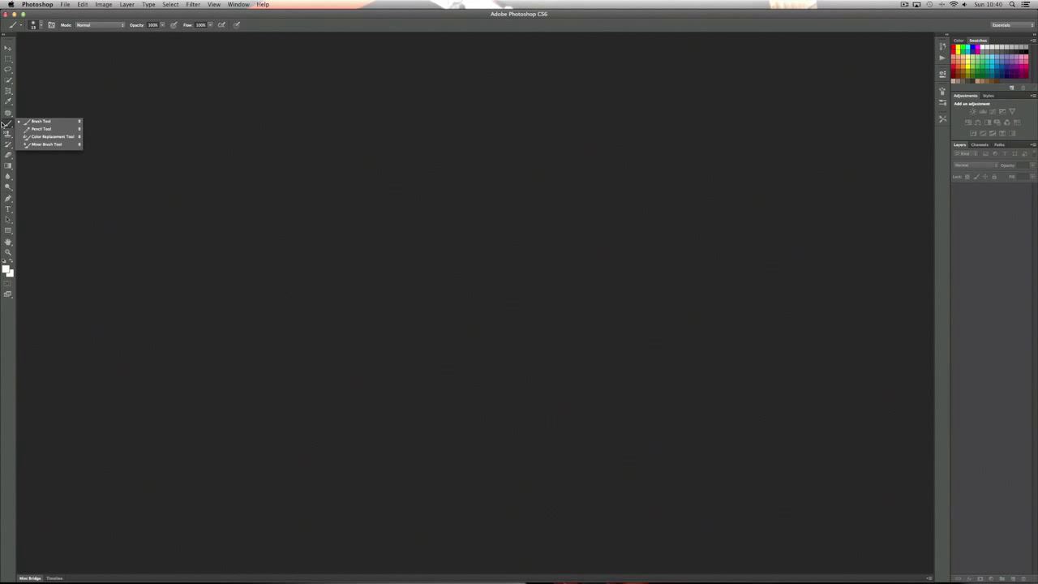
- Look over the Clone Stamp and History Brush variants, then make the Eraser active
left_click(7, 135)
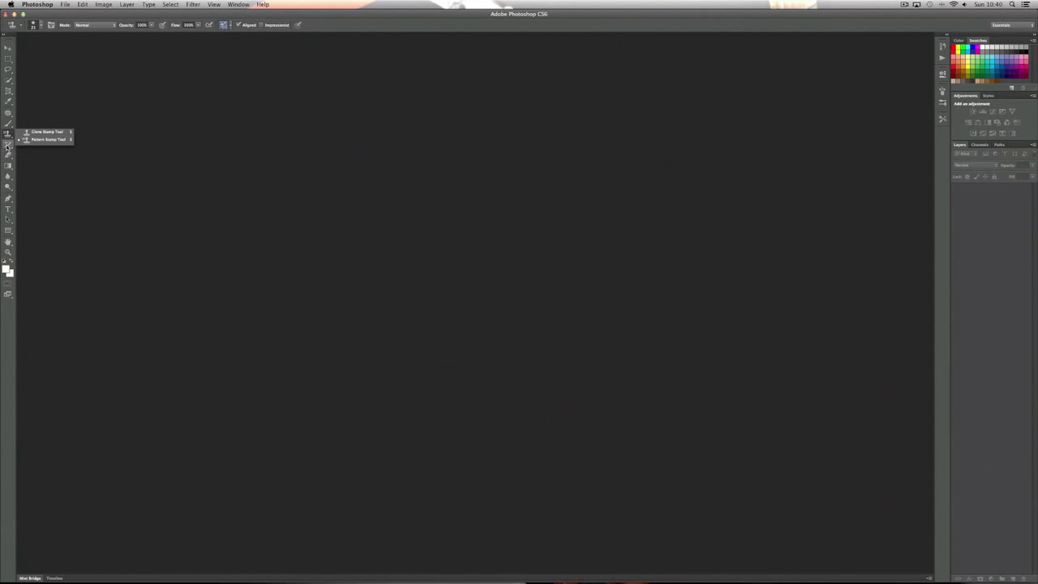
left_click(8, 144)
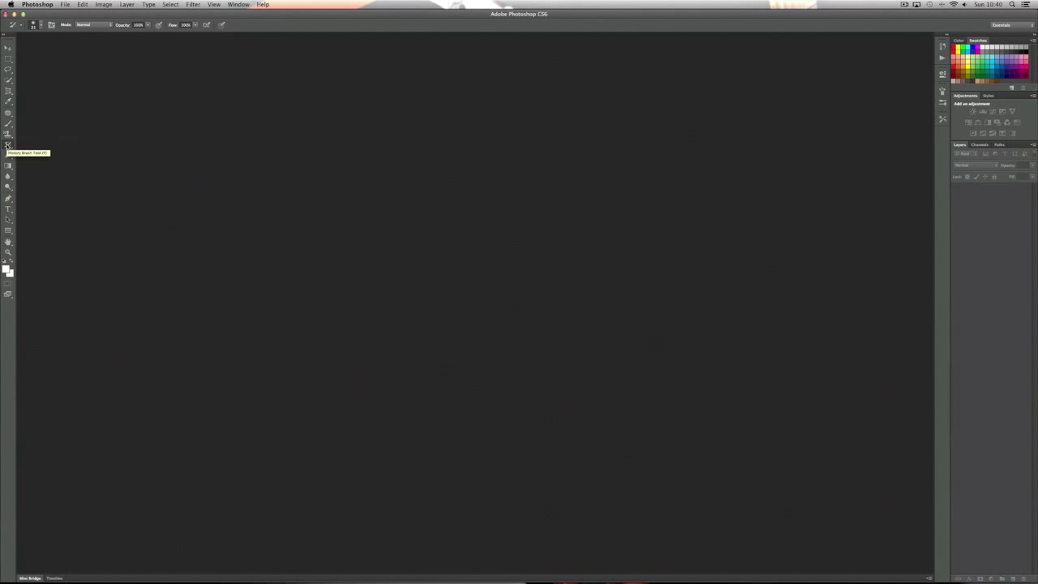
left_click(8, 145)
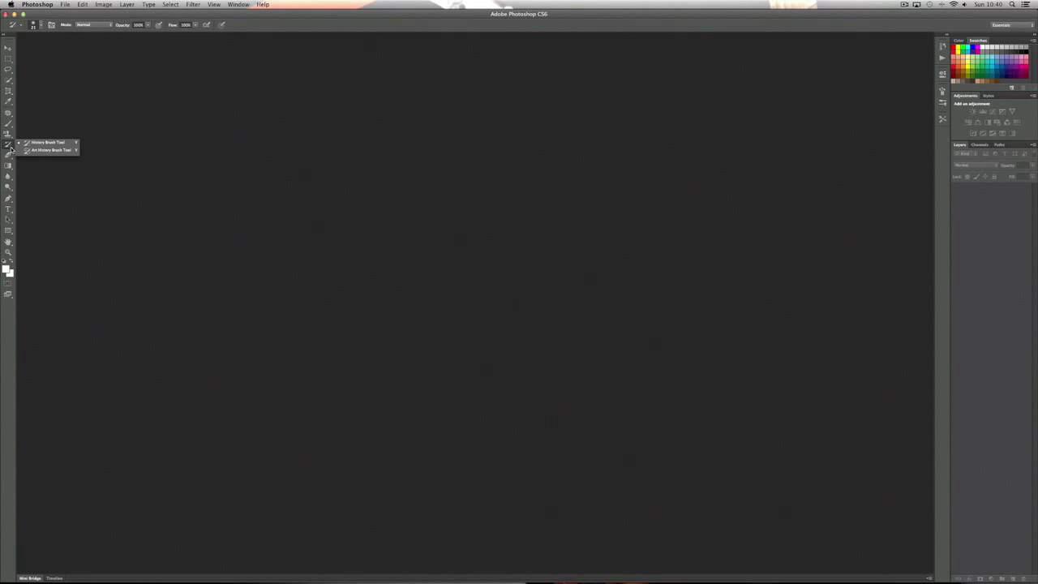
left_click(9, 154)
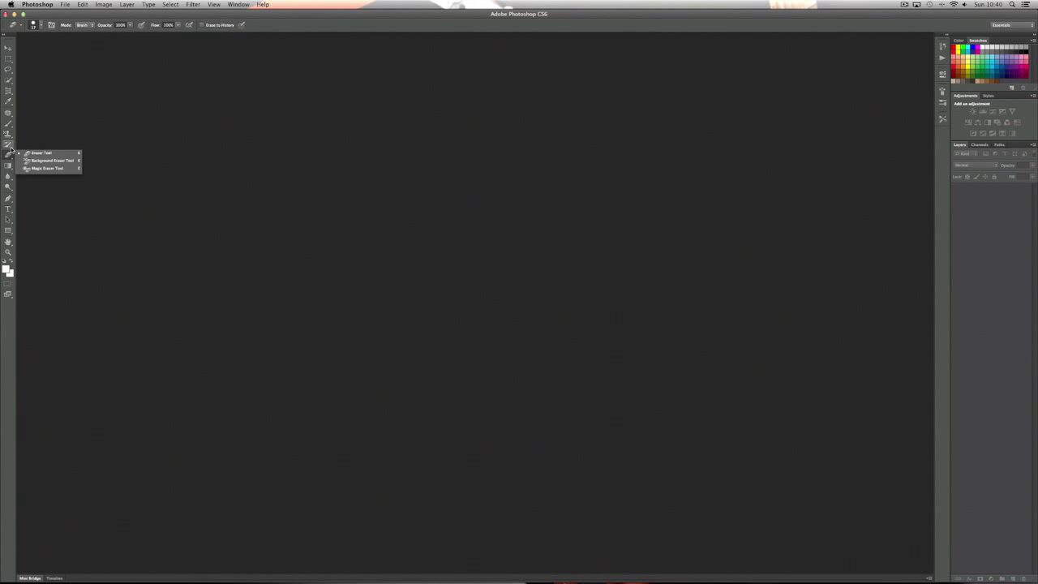
left_click(9, 144)
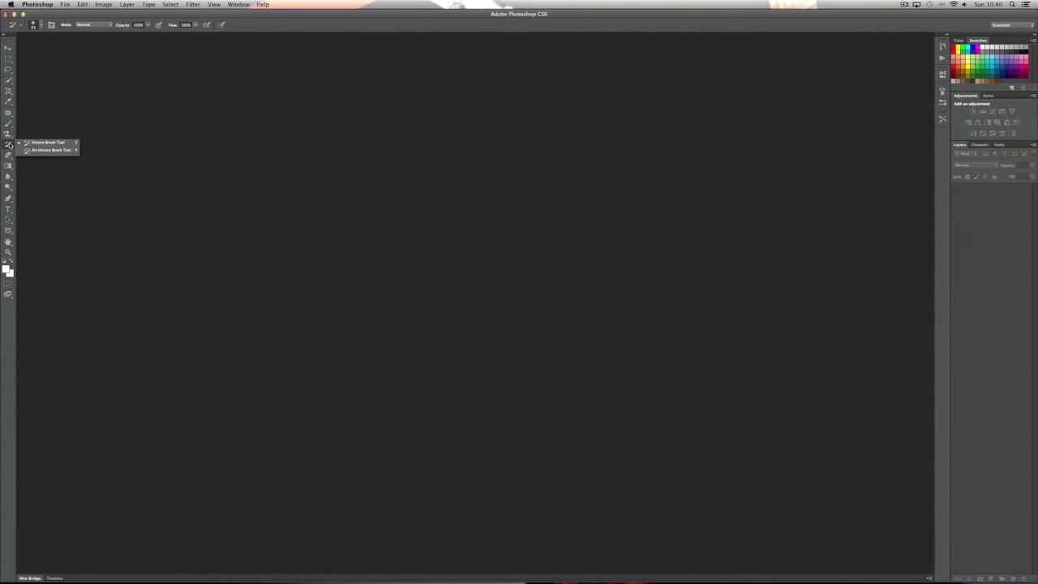
left_click(10, 145)
left_click(9, 154)
left_click(10, 154)
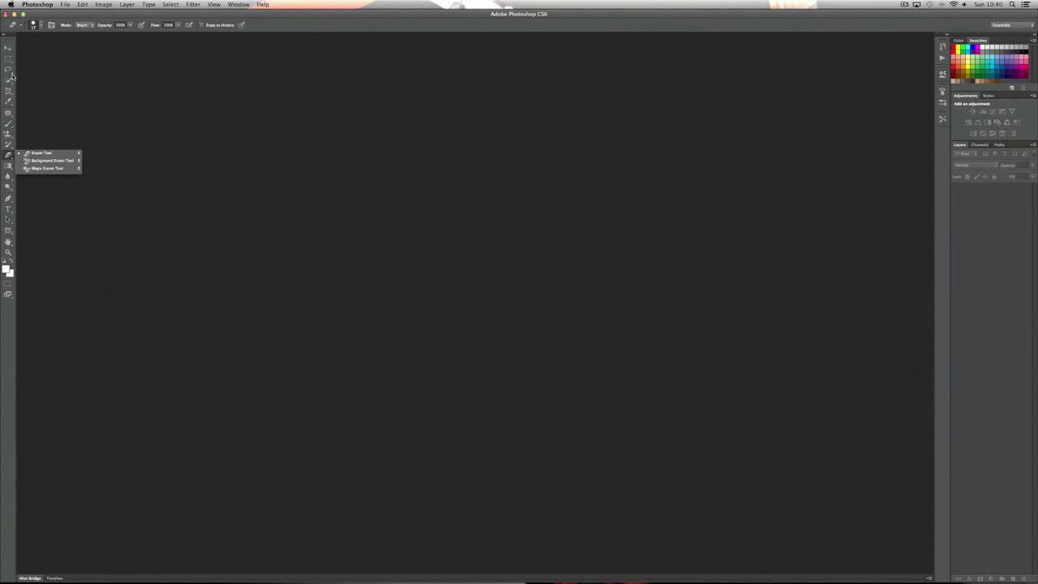
- Check the brush size and hardness picker, then select the Gradient tool and view its variants
left_click(9, 158)
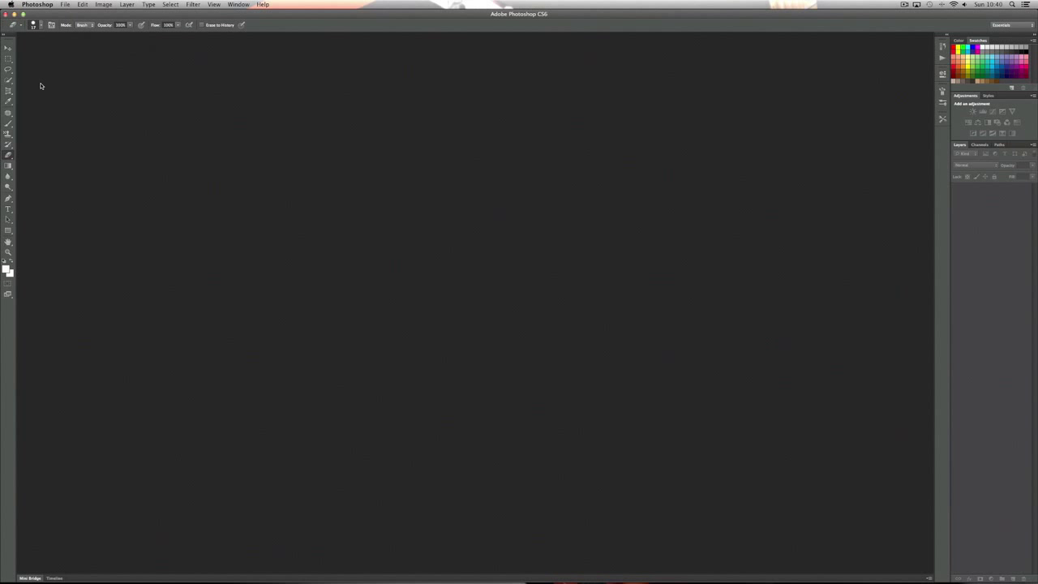
left_click(38, 25)
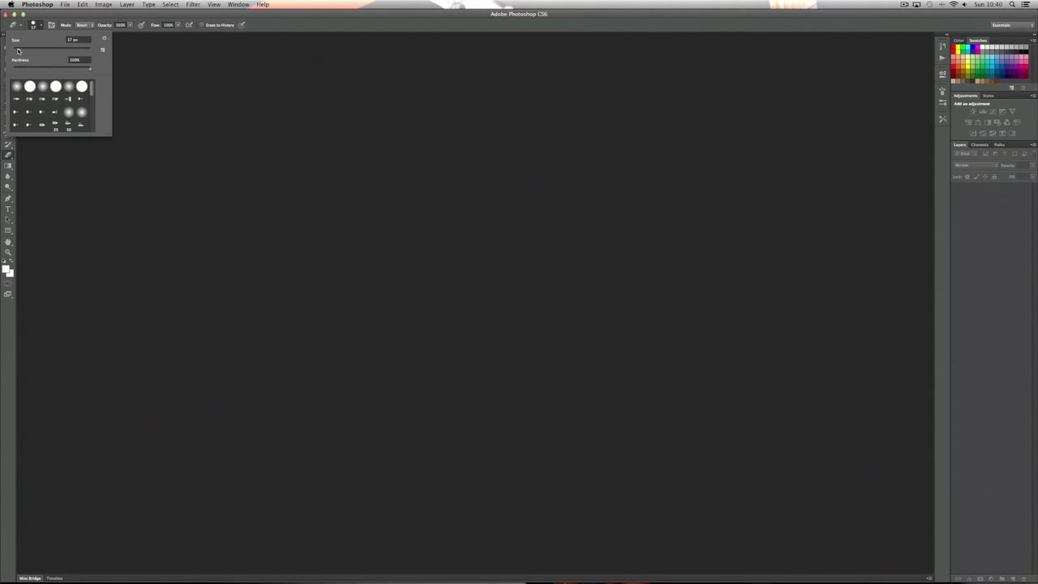
left_click(39, 25)
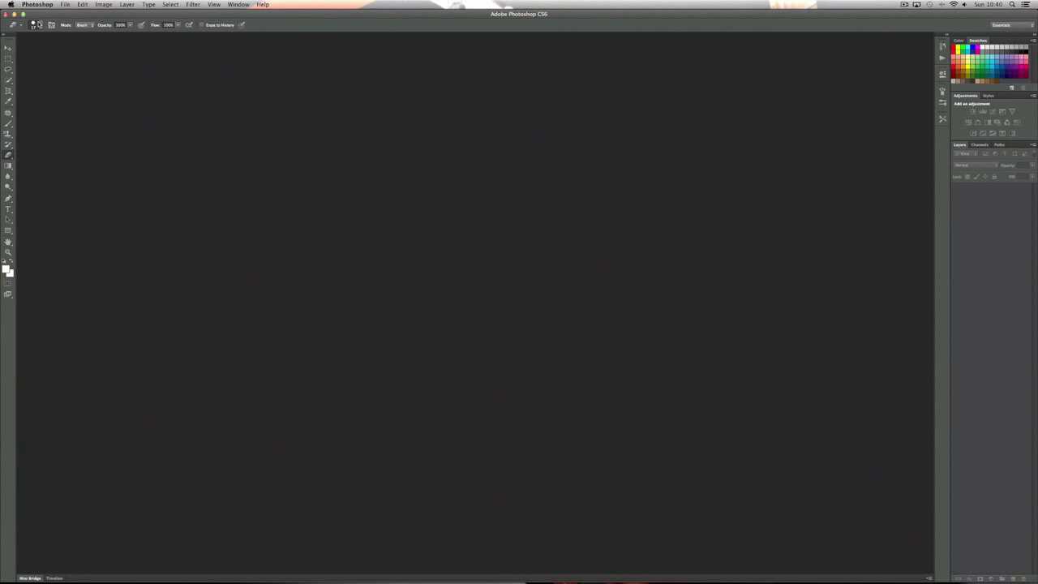
left_click(8, 166)
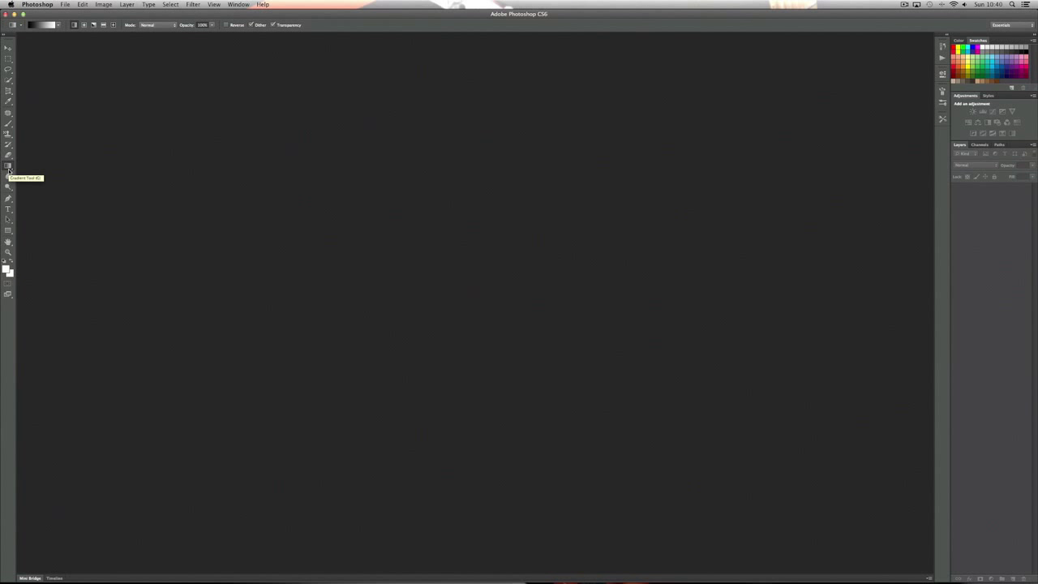
left_click(11, 165)
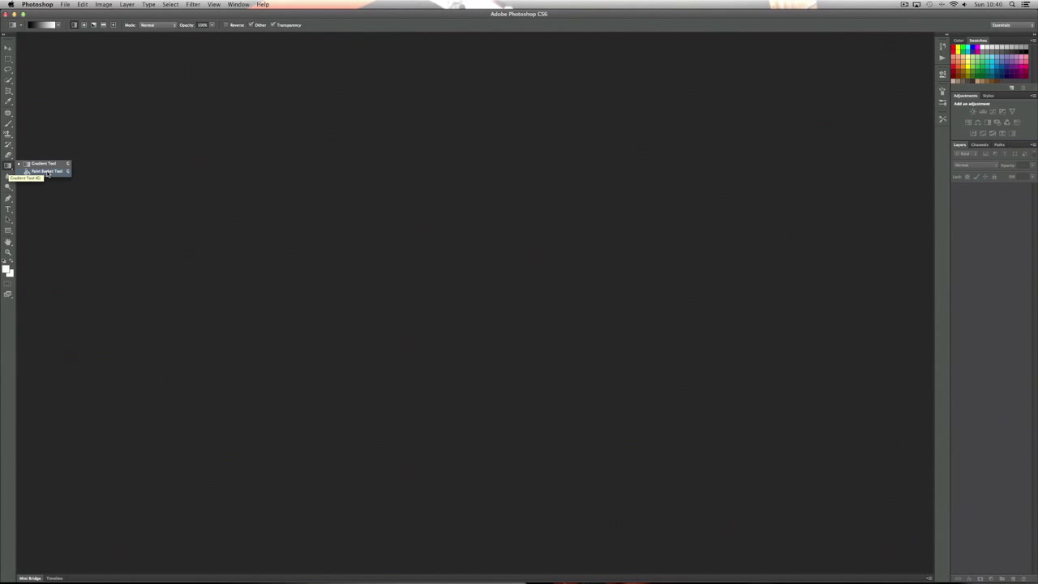
- Pick the Blur tool, try Smudge from its flyout, then return to Blur
left_click(7, 171)
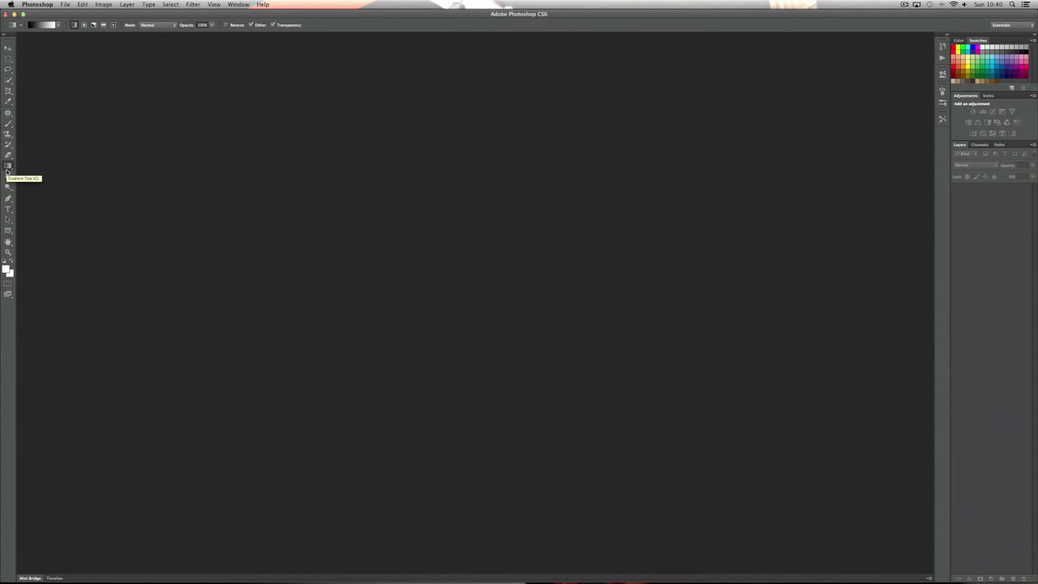
left_click(7, 177)
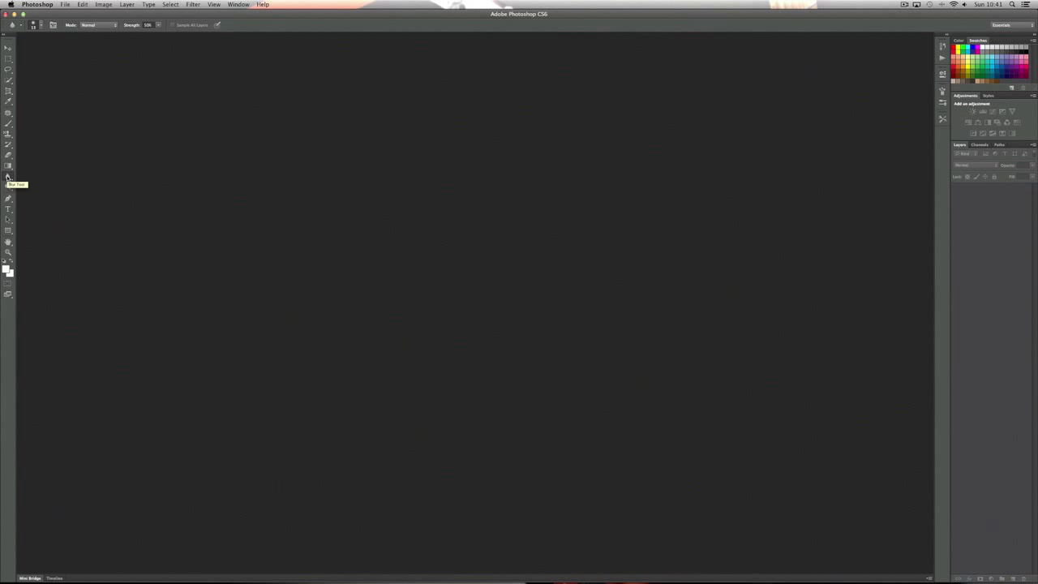
left_click(7, 177)
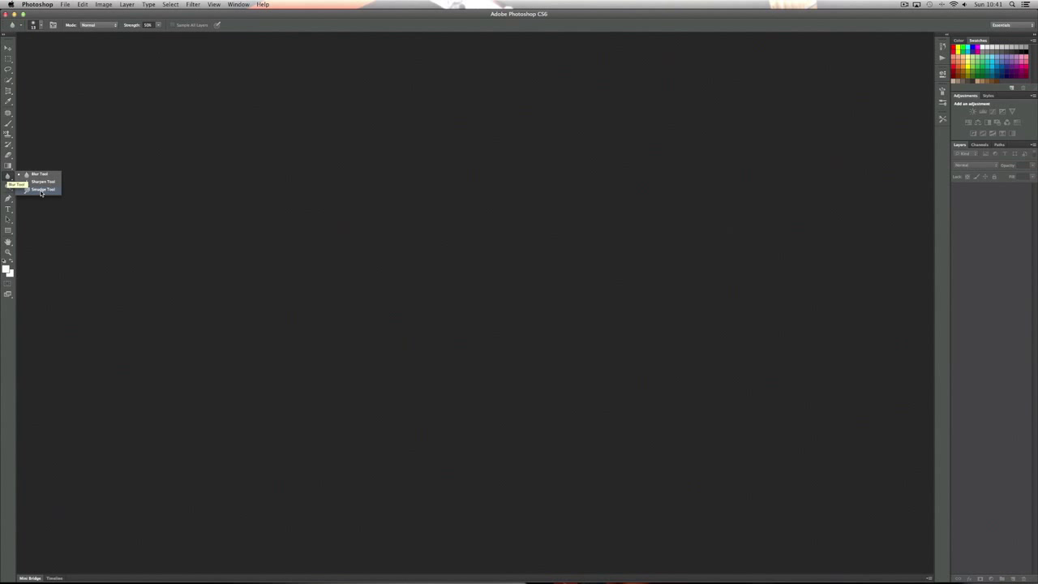
left_click(42, 190)
left_click(8, 177)
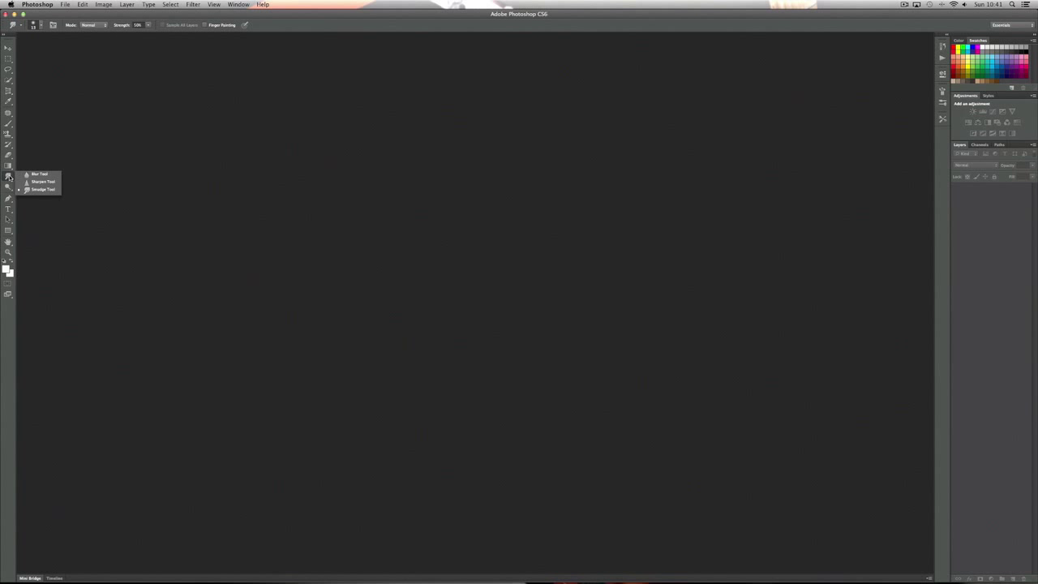
left_click(44, 173)
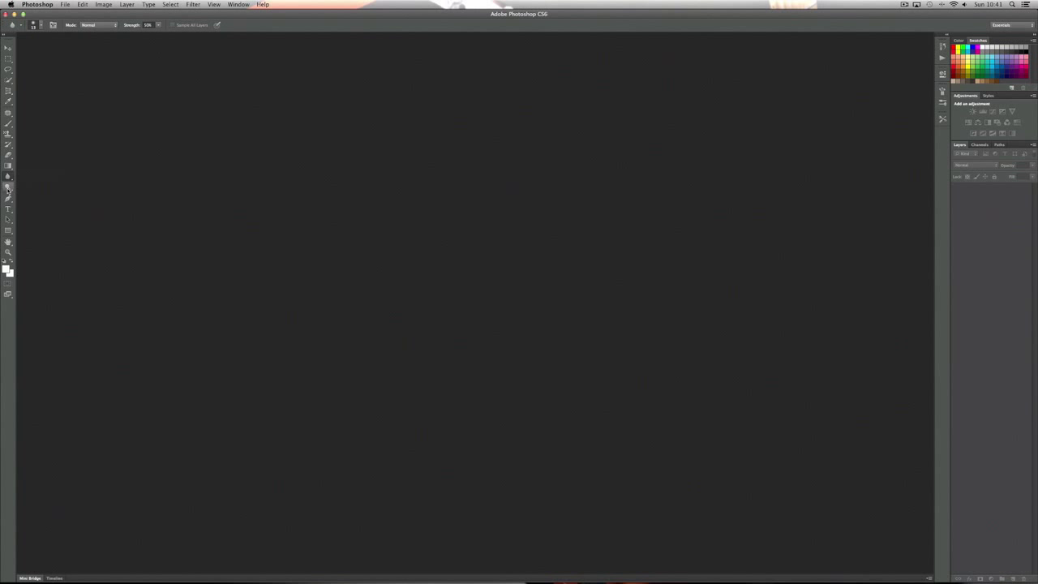
- Try the Sponge tool, return to the Dodge tool, then pick the Pen tool group
left_click(8, 187)
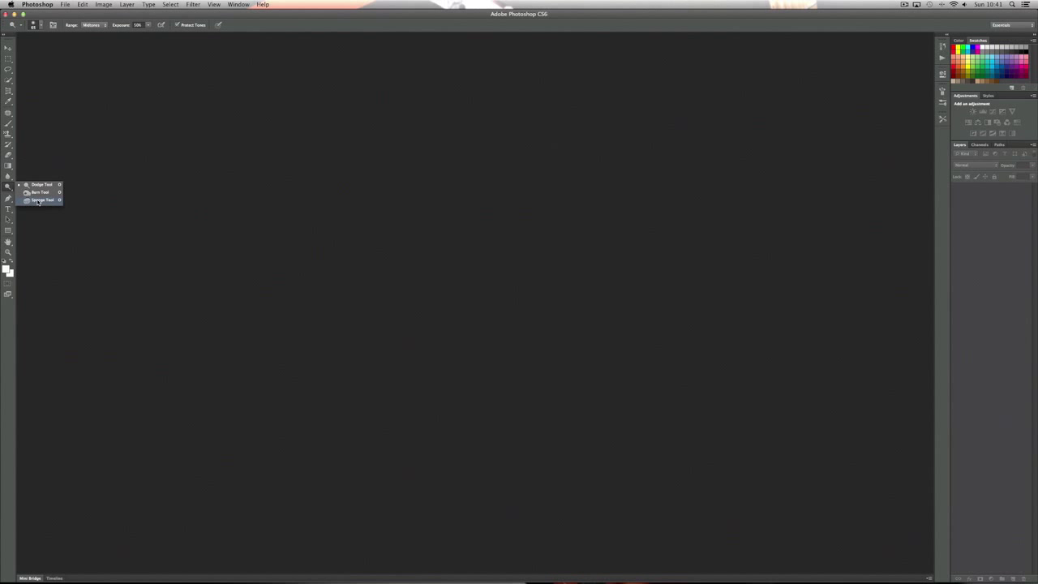
left_click(37, 201)
left_click(9, 191)
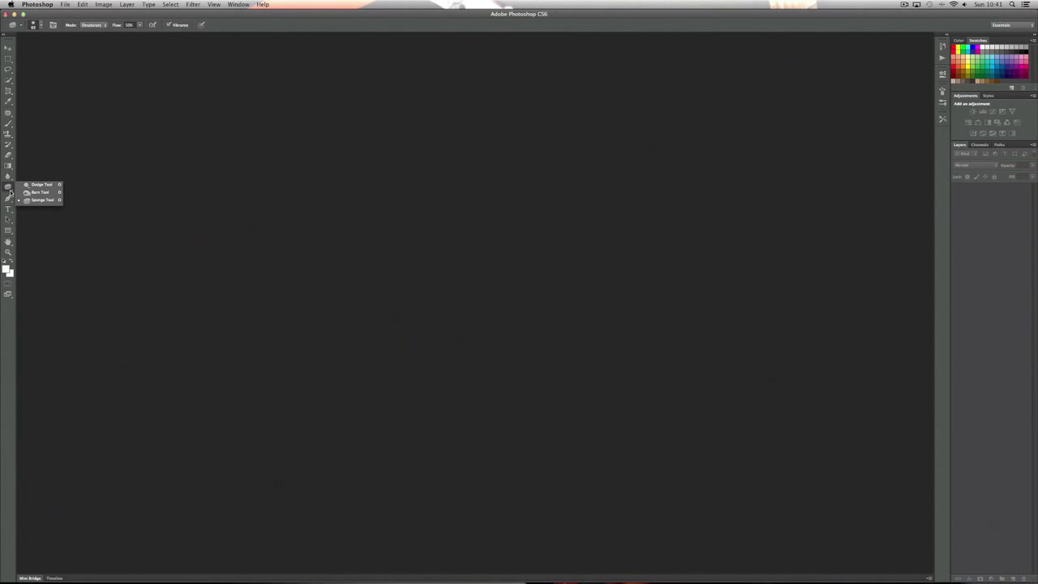
left_click(29, 185)
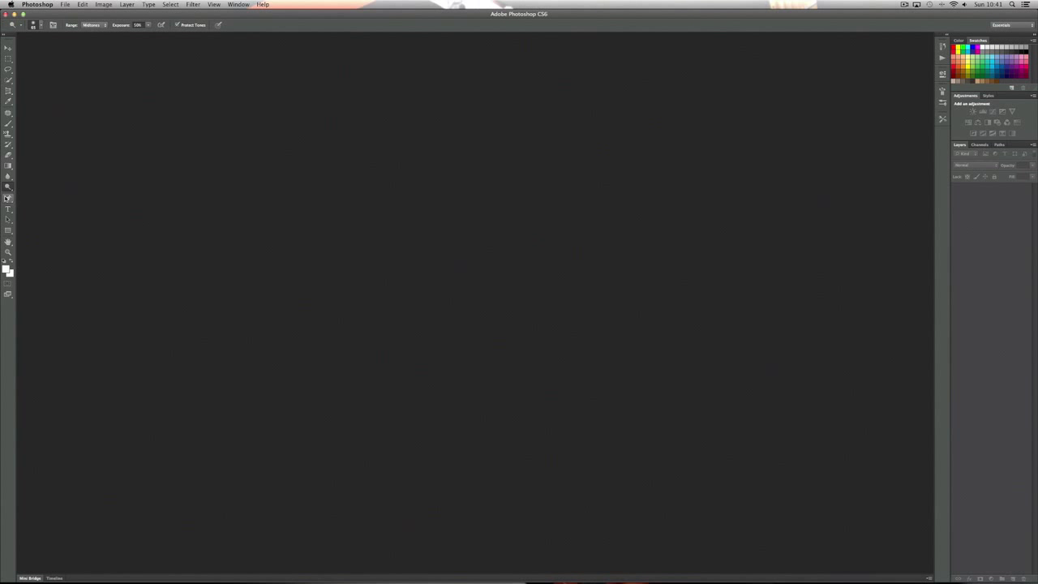
left_click(7, 198)
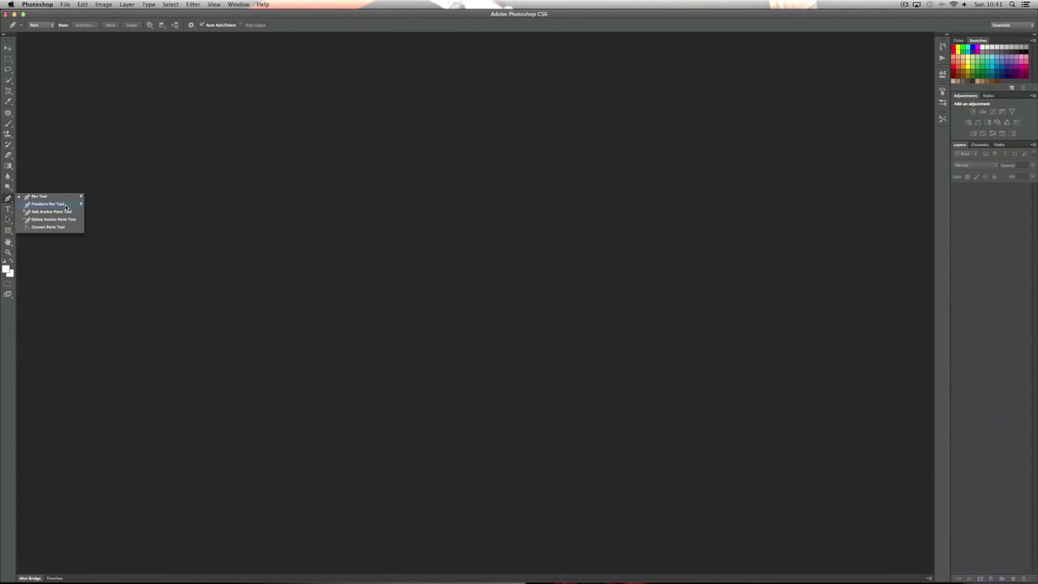
- Choose the standard Pen Tool and review the other anchor-point variants
left_click(67, 197)
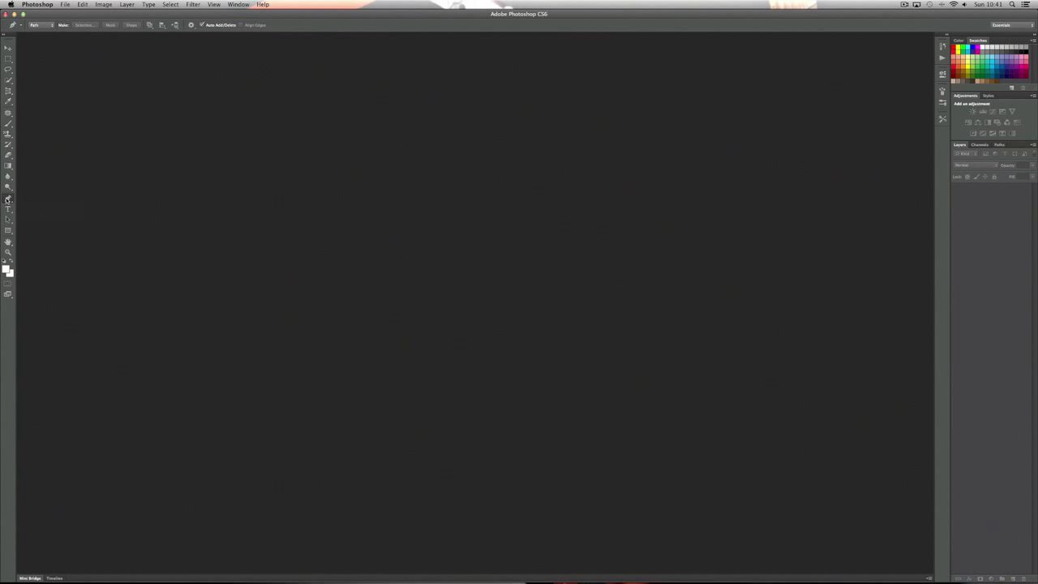
left_click(8, 200)
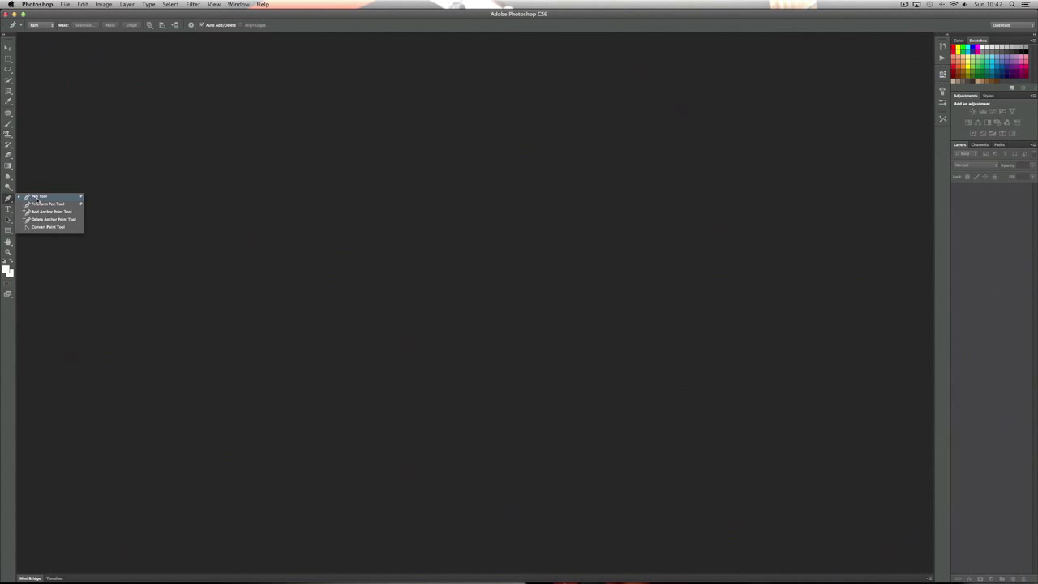
left_click(37, 197)
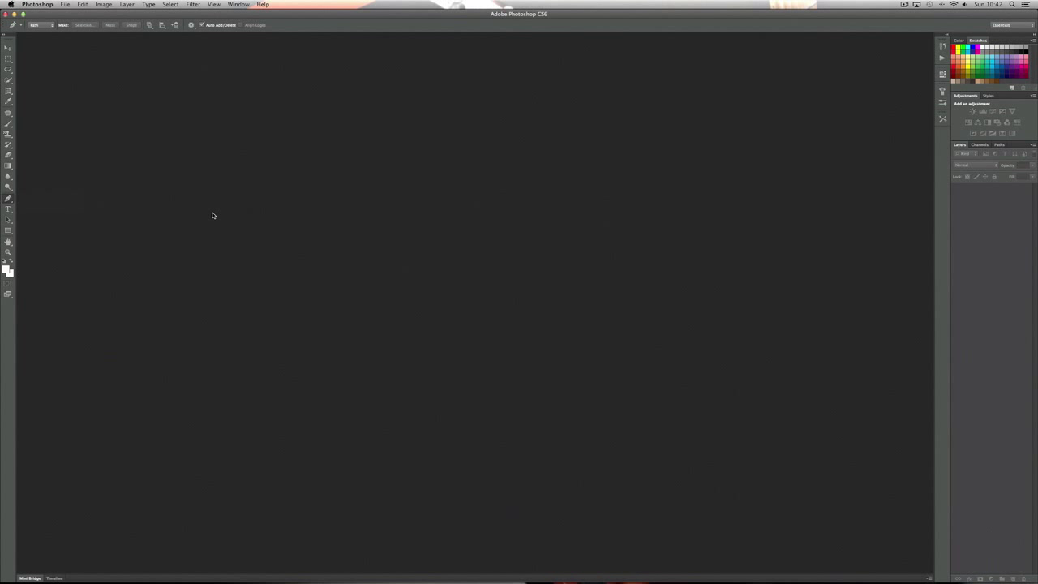
left_click(8, 199)
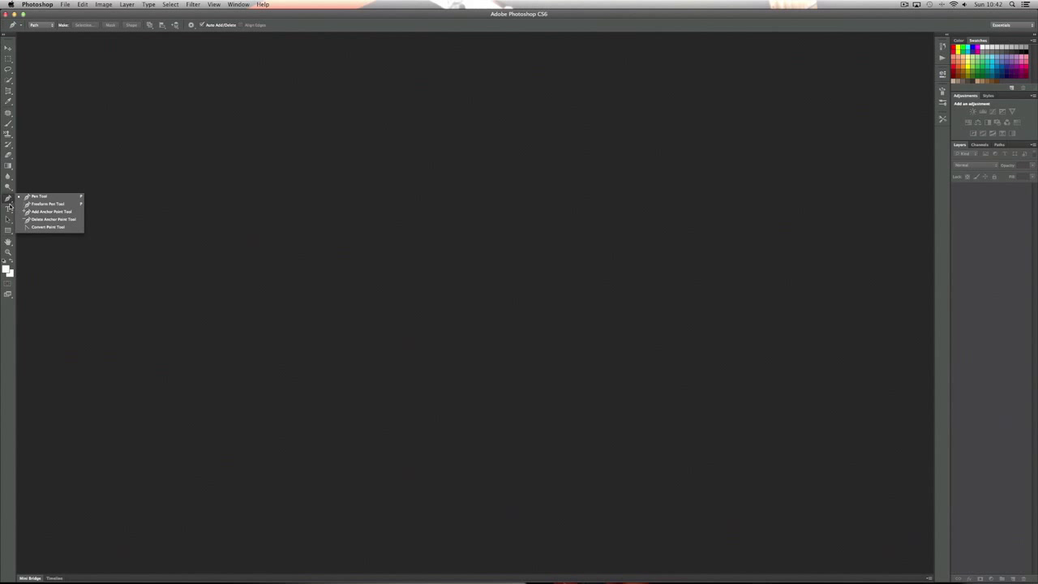
left_click(8, 202)
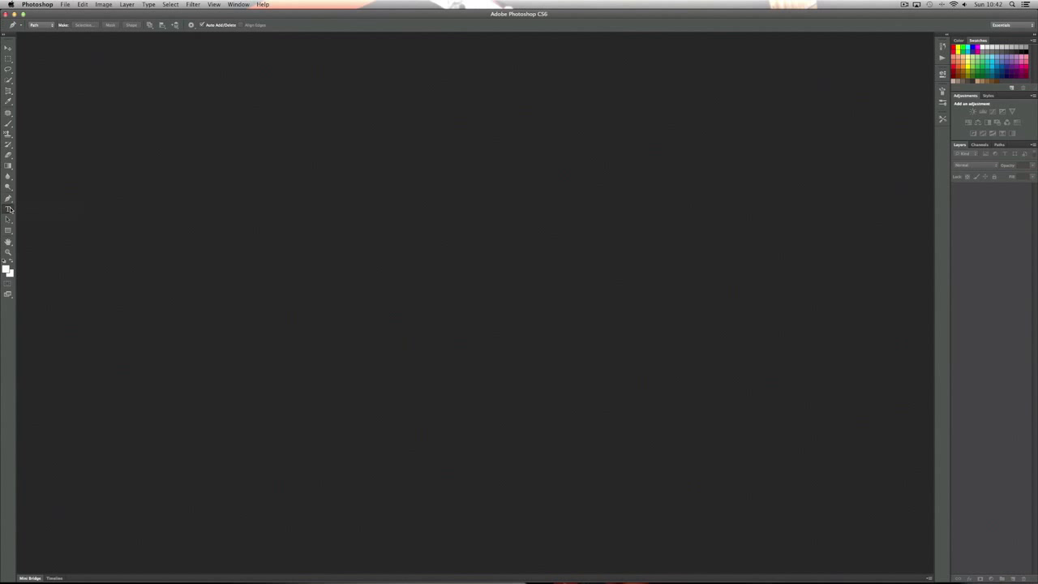
- Select the Vertical Type Mask Tool from the type tool variants
left_click(10, 209)
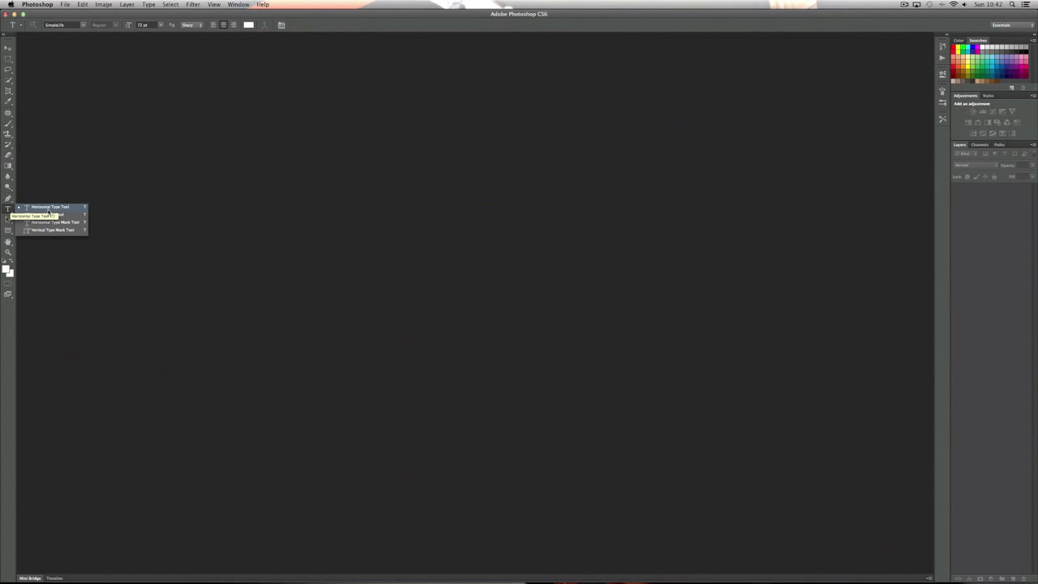
left_click(45, 230)
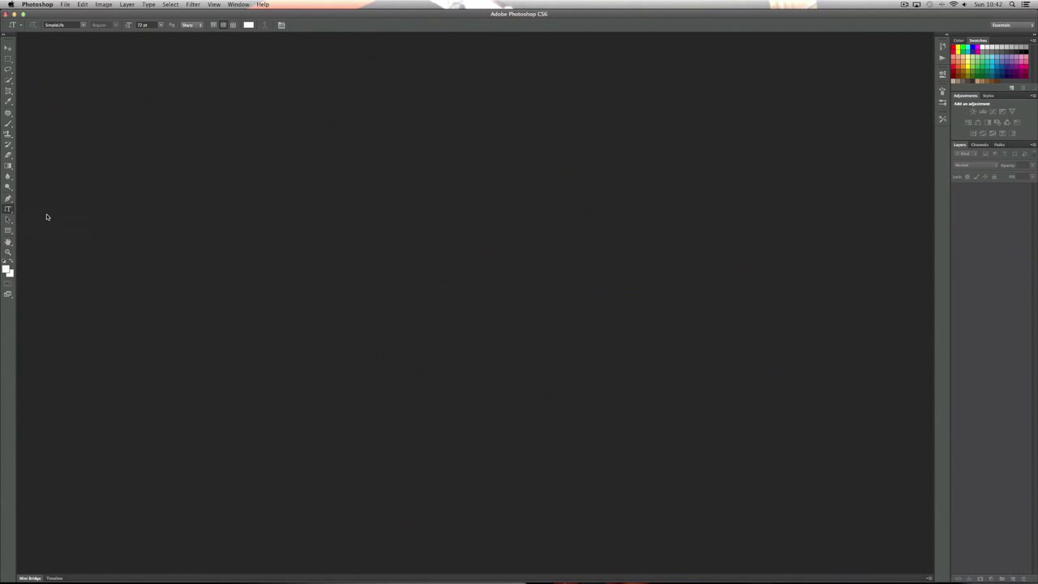
left_click(7, 210)
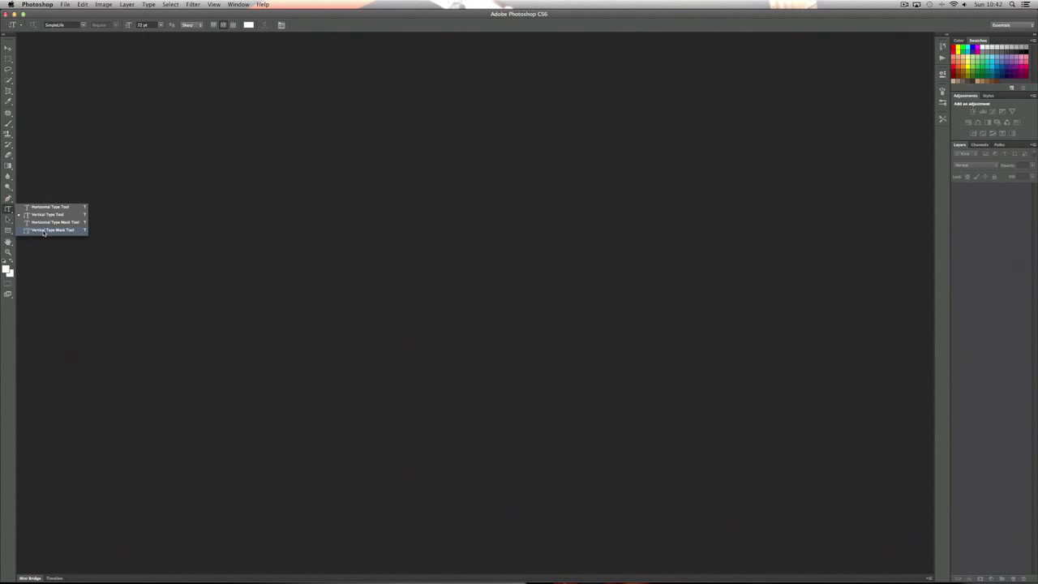
left_click(45, 231)
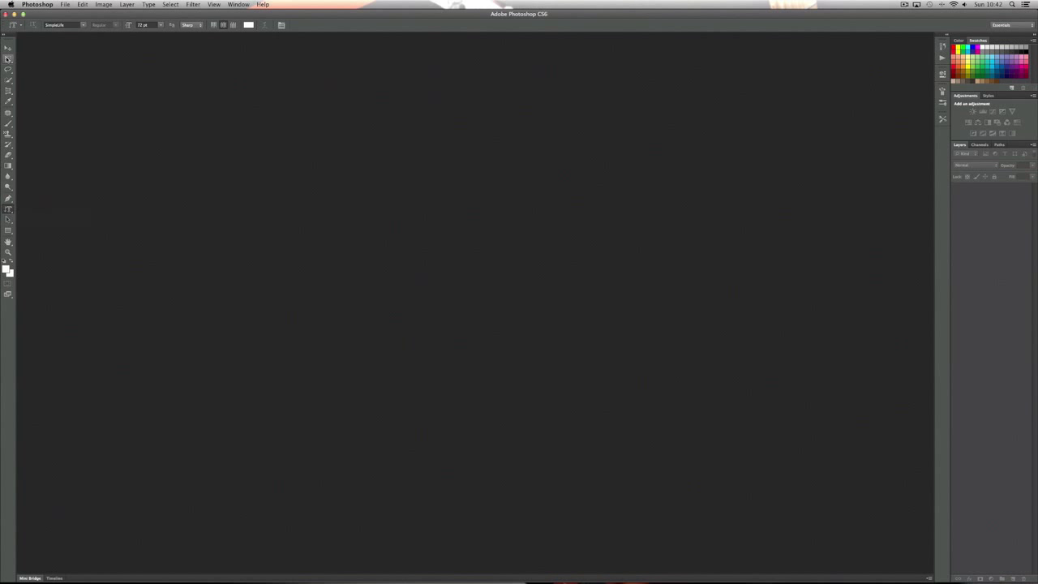
- Check the marquee shapes, choose Horizontal Type Tool, then switch to Path Selection
left_click(8, 59)
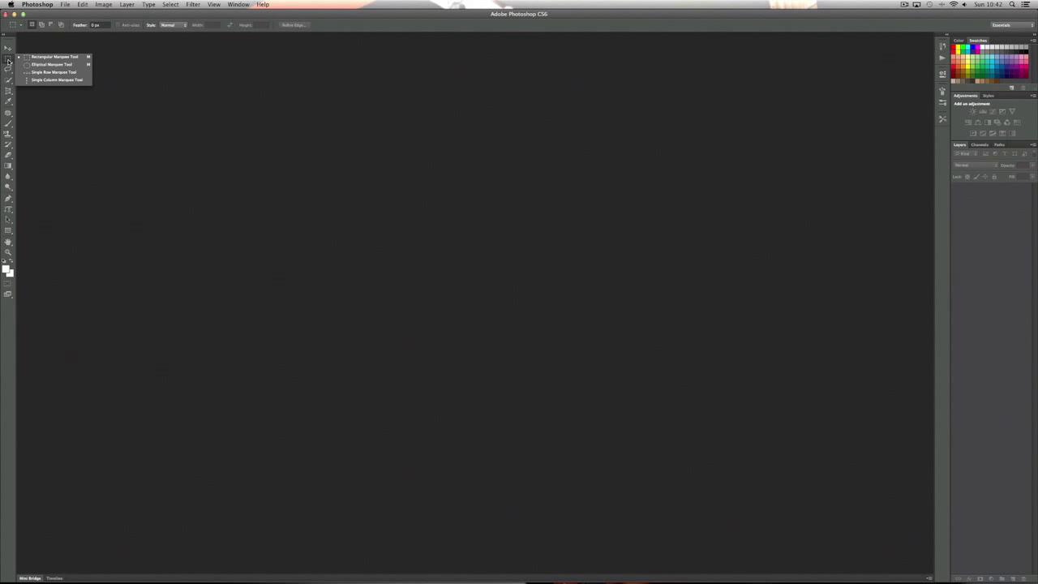
left_click(8, 214)
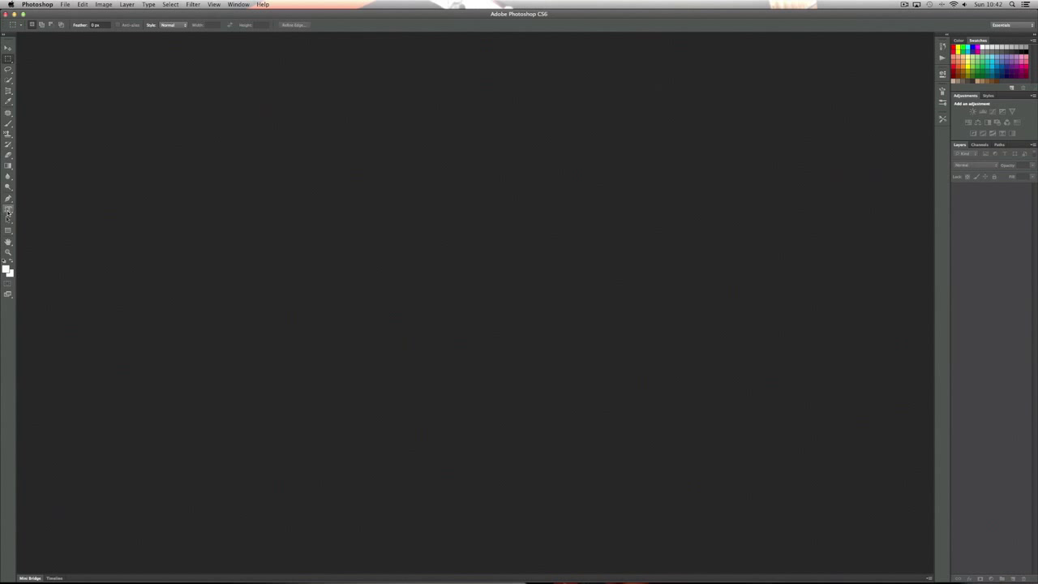
left_click(8, 213)
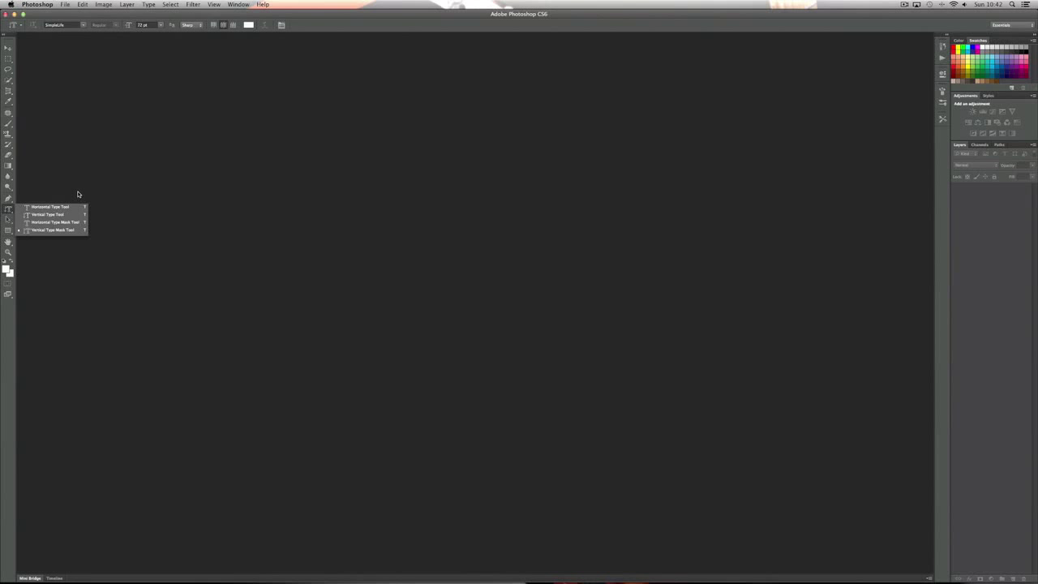
left_click(30, 207)
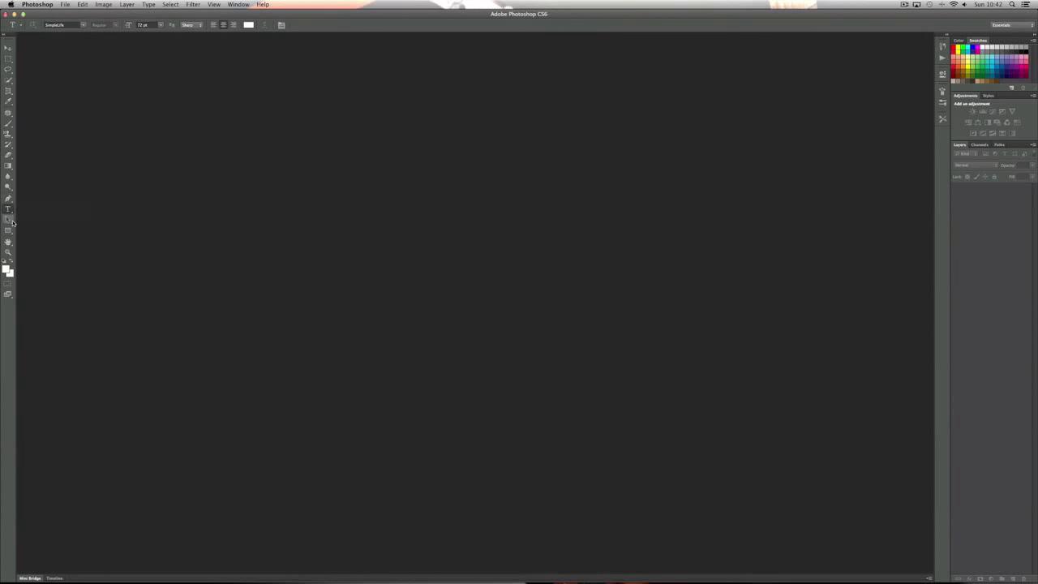
left_click(11, 220)
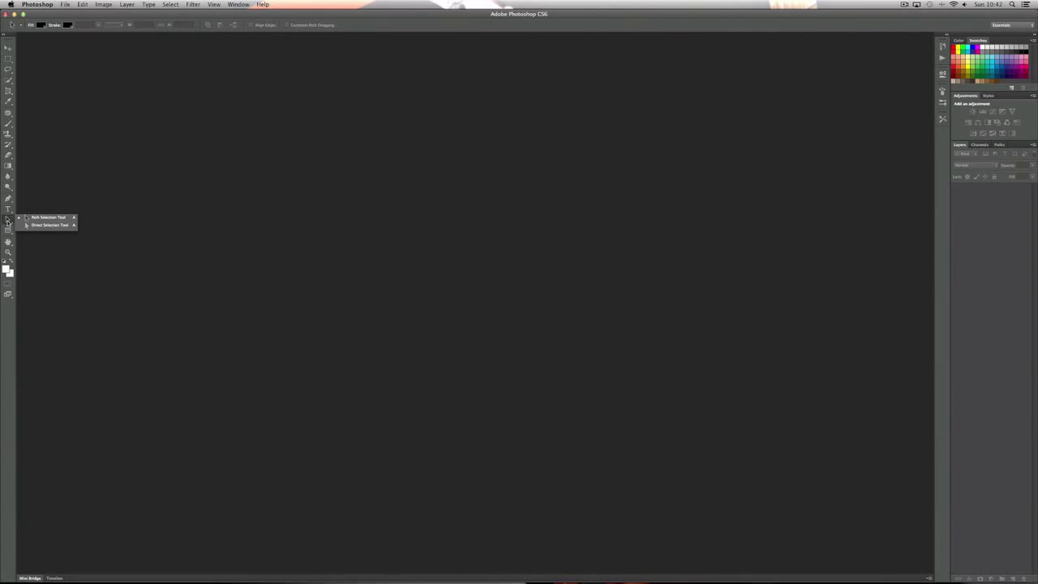
- Make the Rectangle Tool active in Shape mode after viewing the shape tools list
left_click(8, 232)
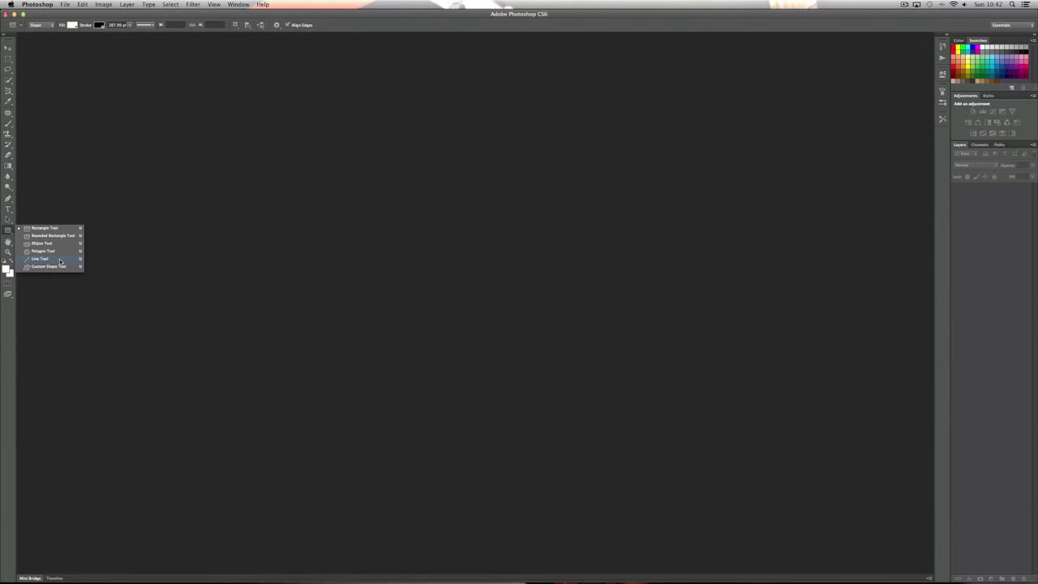
left_click(2, 234)
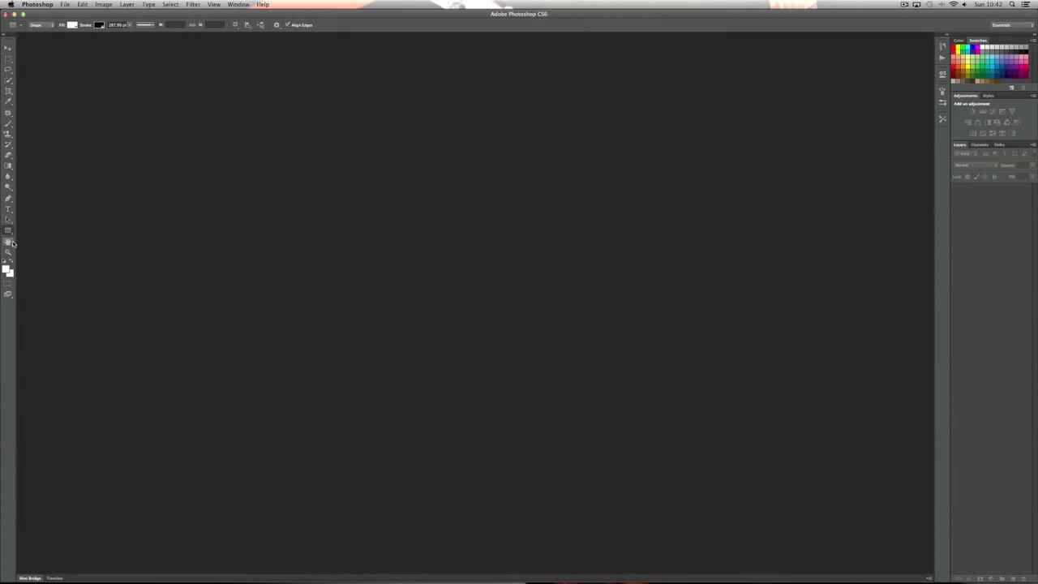
- Activate the Zoom Tool after trying the Hand and Rotate View tools
left_click(9, 242)
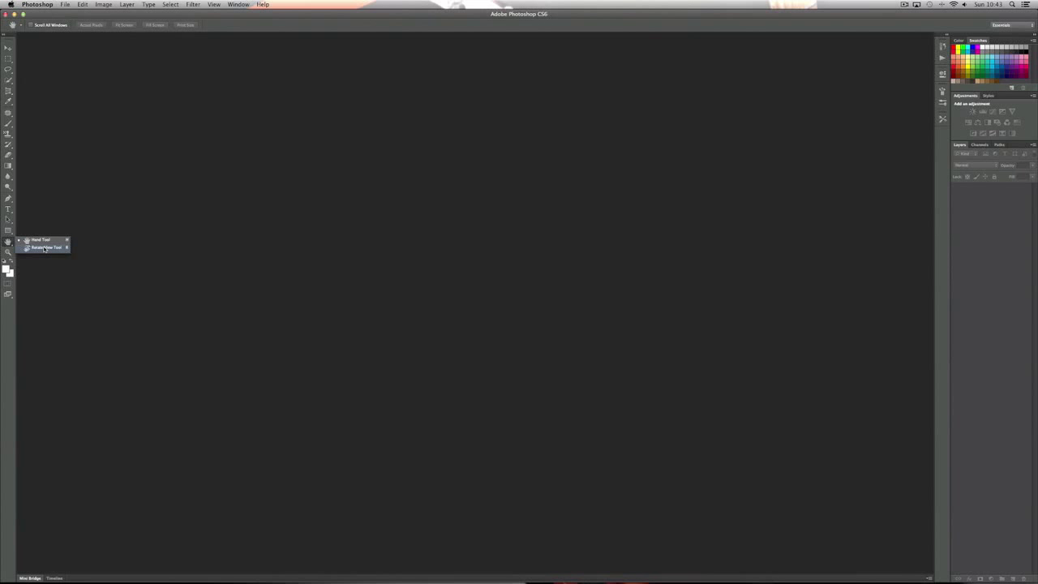
left_click(40, 247)
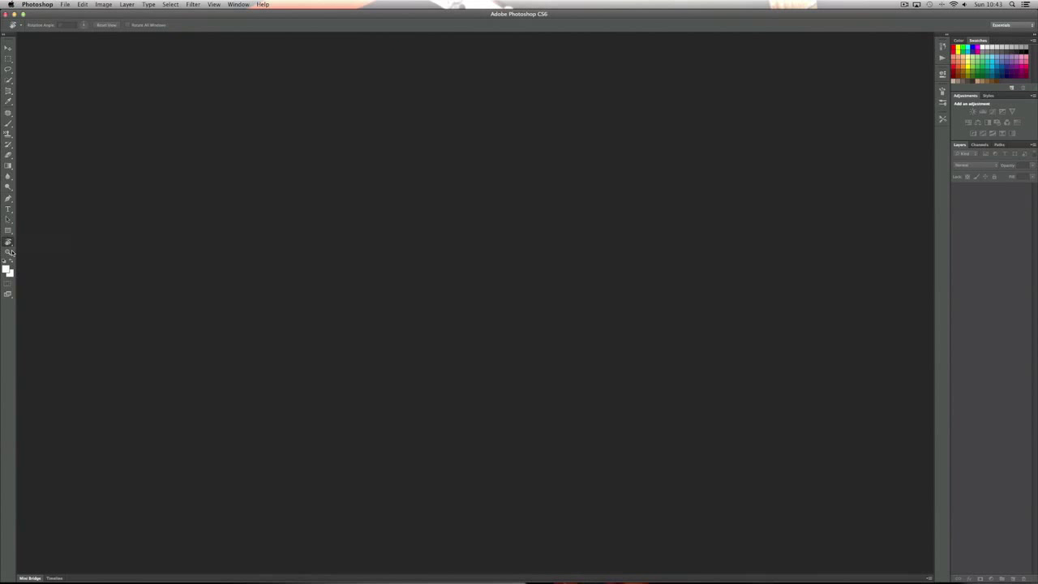
left_click(7, 254)
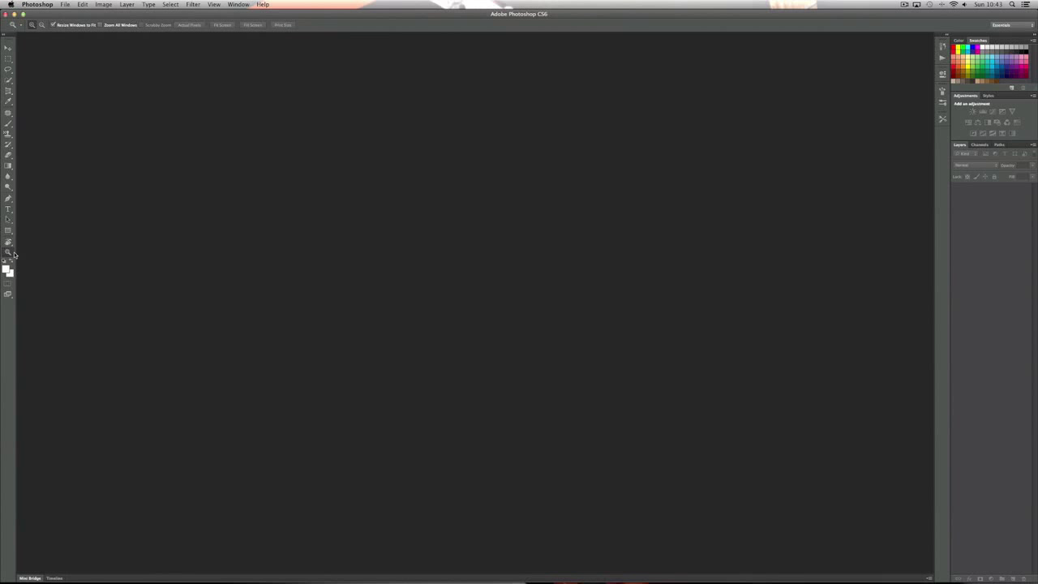
- Swap to white foreground and black background, leaving the screen mode unchanged
key("x")
left_click(8, 294)
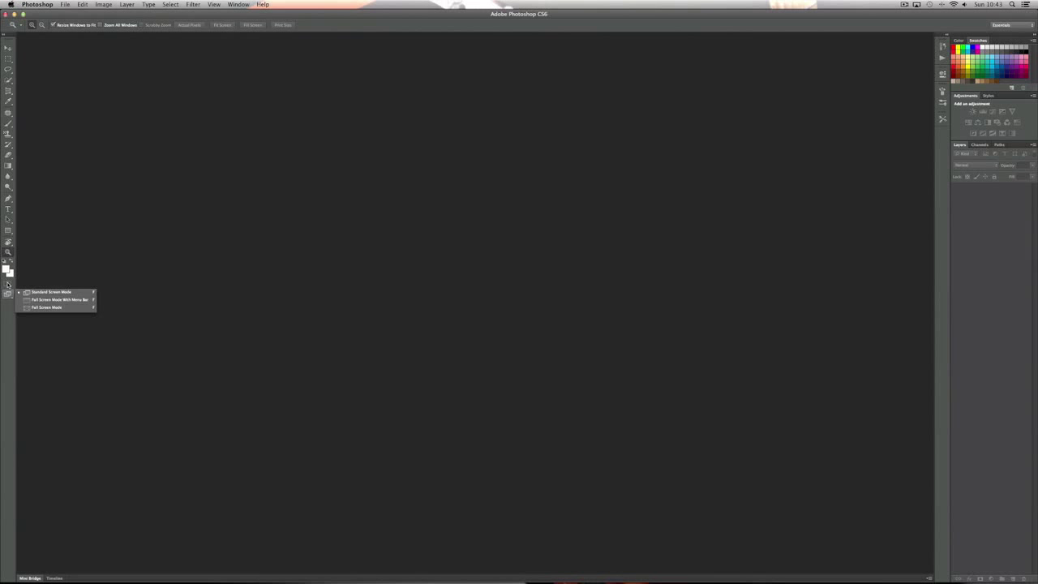
left_click(11, 284)
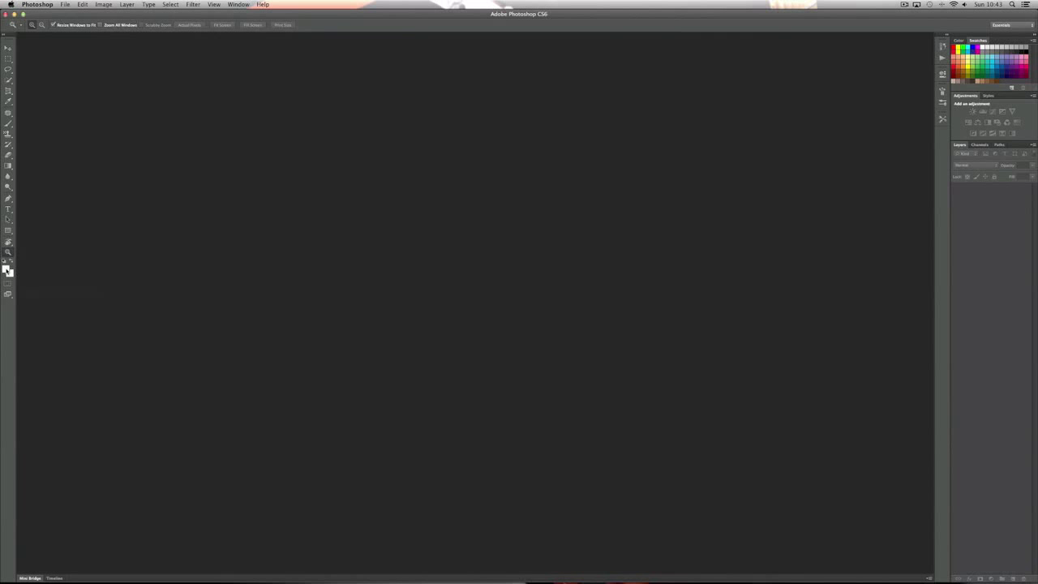
- Choose cyan #00a2de as the foreground colour in the Color Picker
left_click(8, 269)
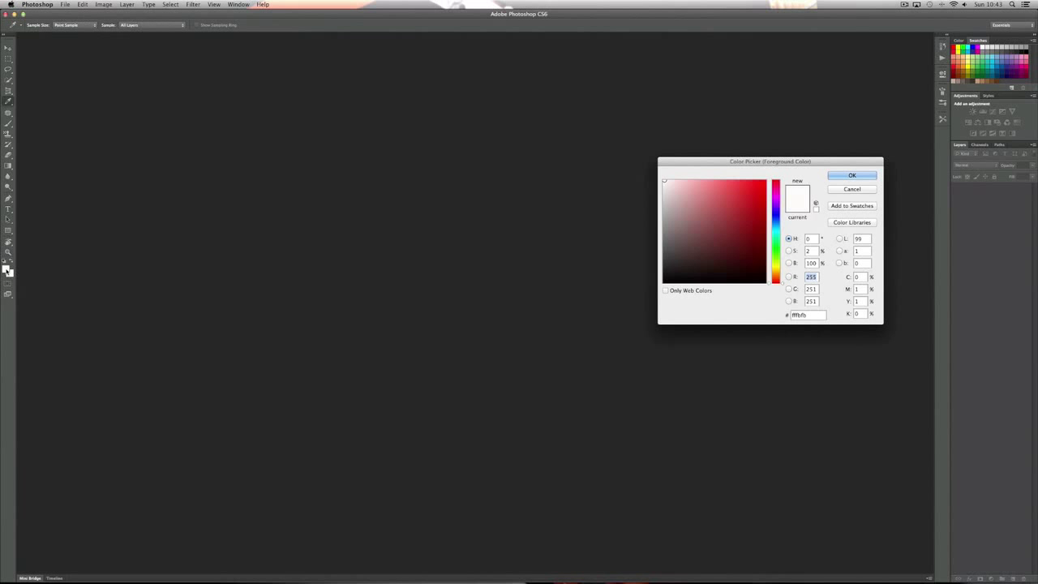
left_click(766, 195)
left_click(779, 229)
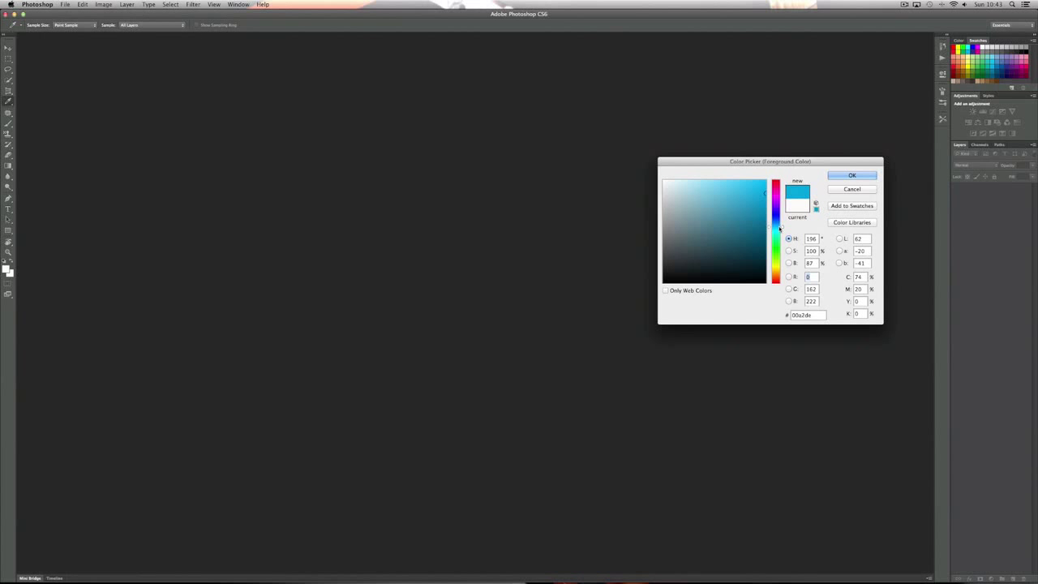
left_click(849, 176)
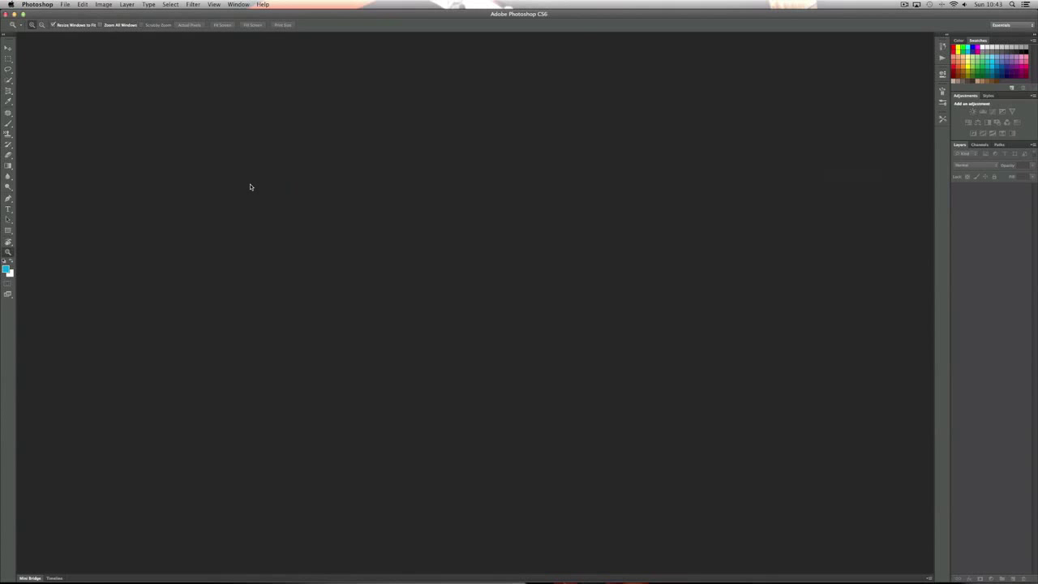